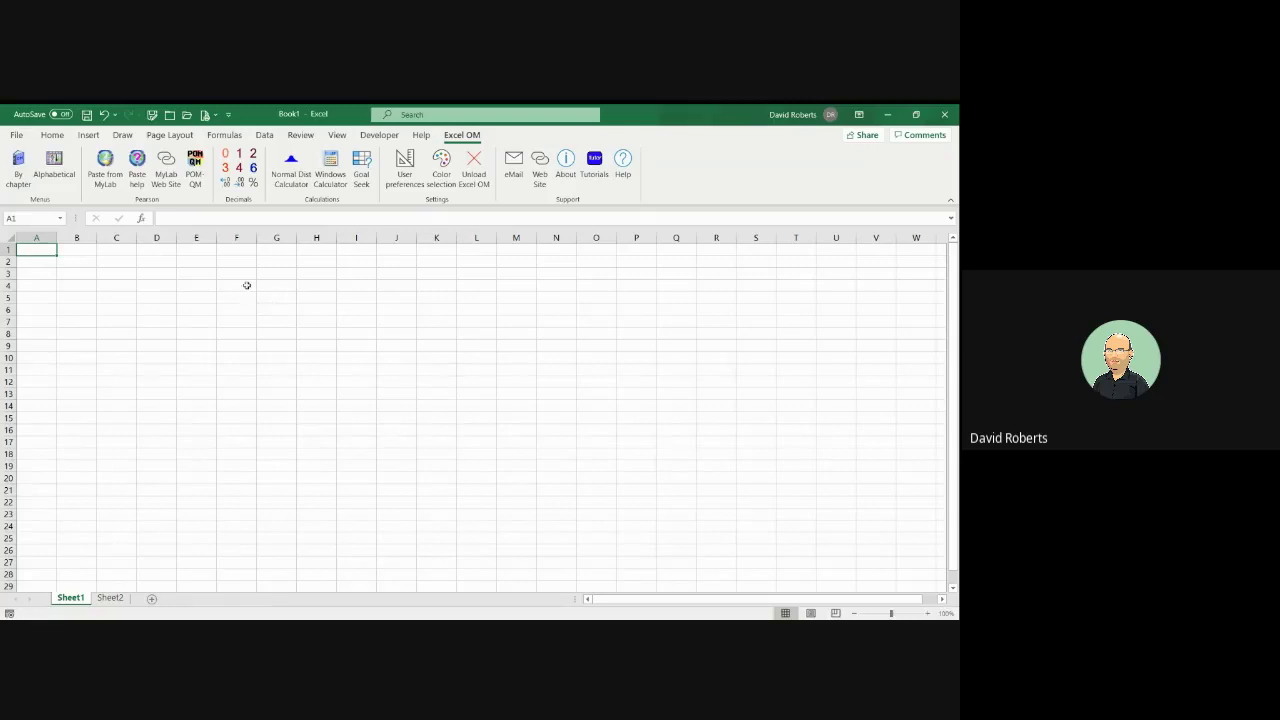
Start an MRP model from Chapter 14 with 10 indented BOM lines and 8 periods
{"action": "left_click", "coordinate": [18, 165]}
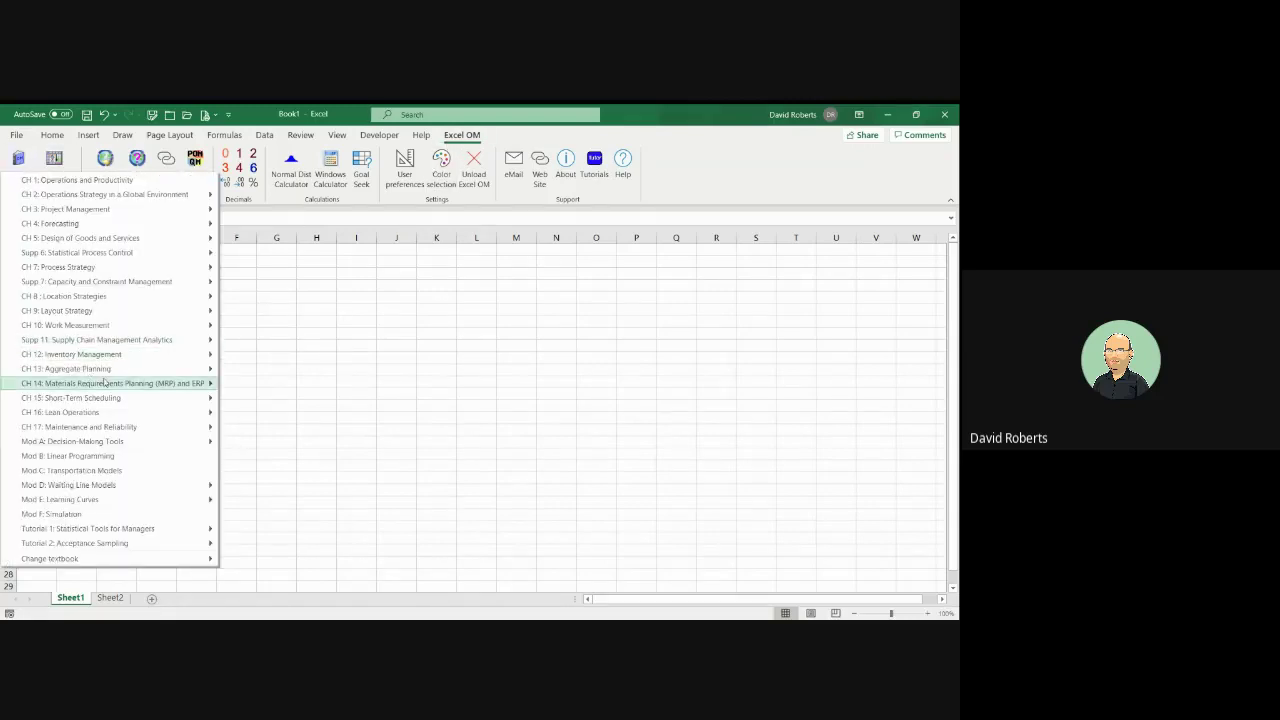
{"action": "mouse_move", "coordinate": [124, 384]}
{"action": "left_click", "coordinate": [266, 385]}
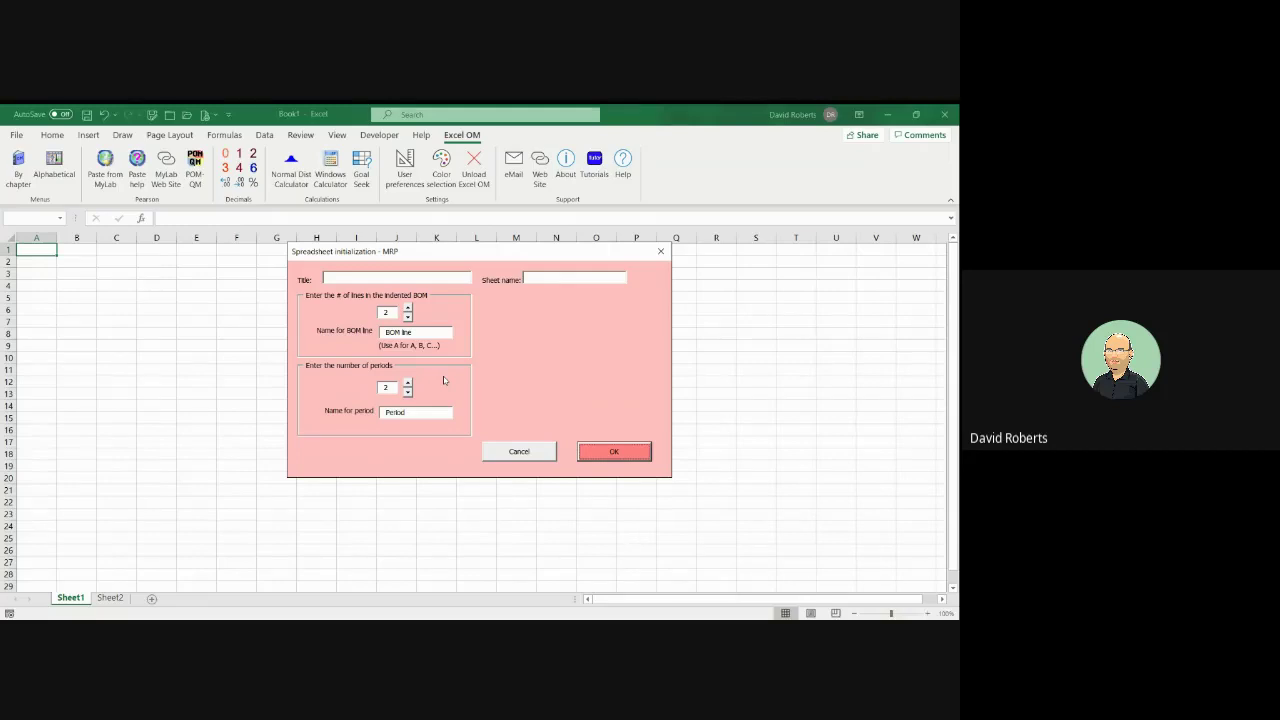
{"action": "left_click", "coordinate": [383, 313]}
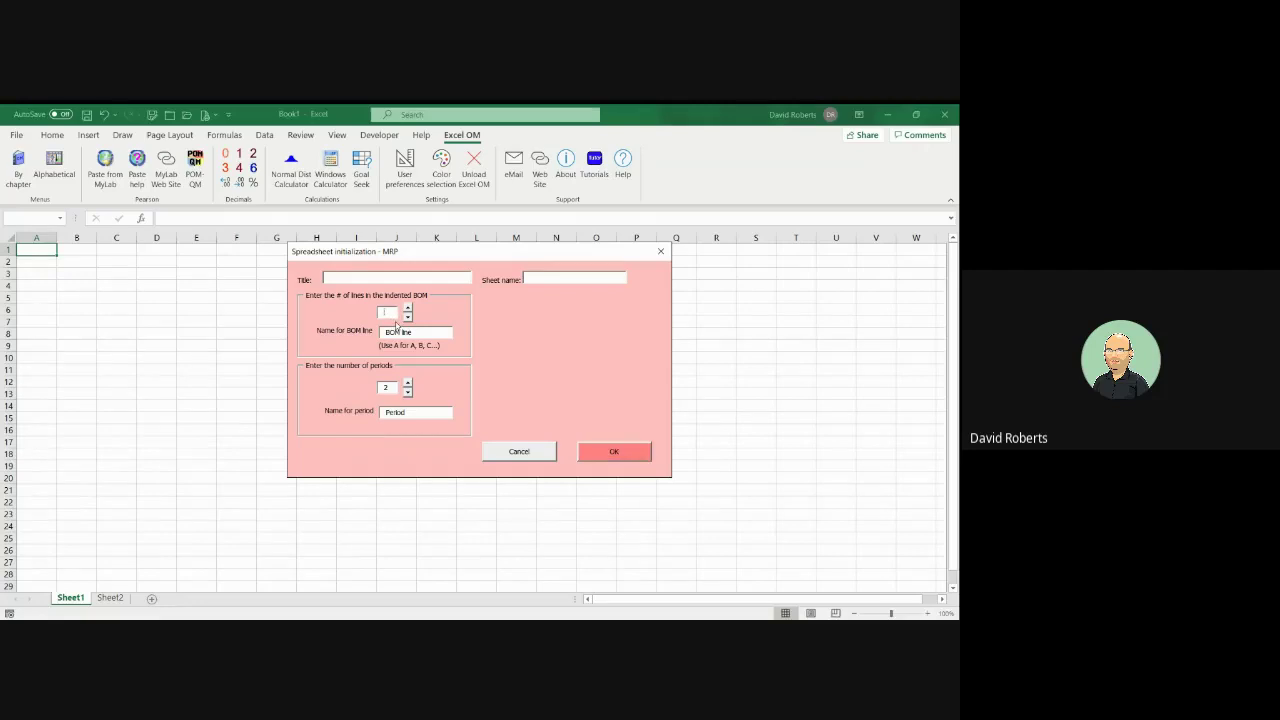
{"action": "type", "text": "10"}
{"action": "left_click", "coordinate": [408, 383]}
{"action": "left_click", "coordinate": [408, 383]}
{"action": "left_click", "coordinate": [408, 383]}
{"action": "left_click", "coordinate": [408, 383]}
{"action": "left_click", "coordinate": [408, 383]}
{"action": "left_click", "coordinate": [613, 453]}
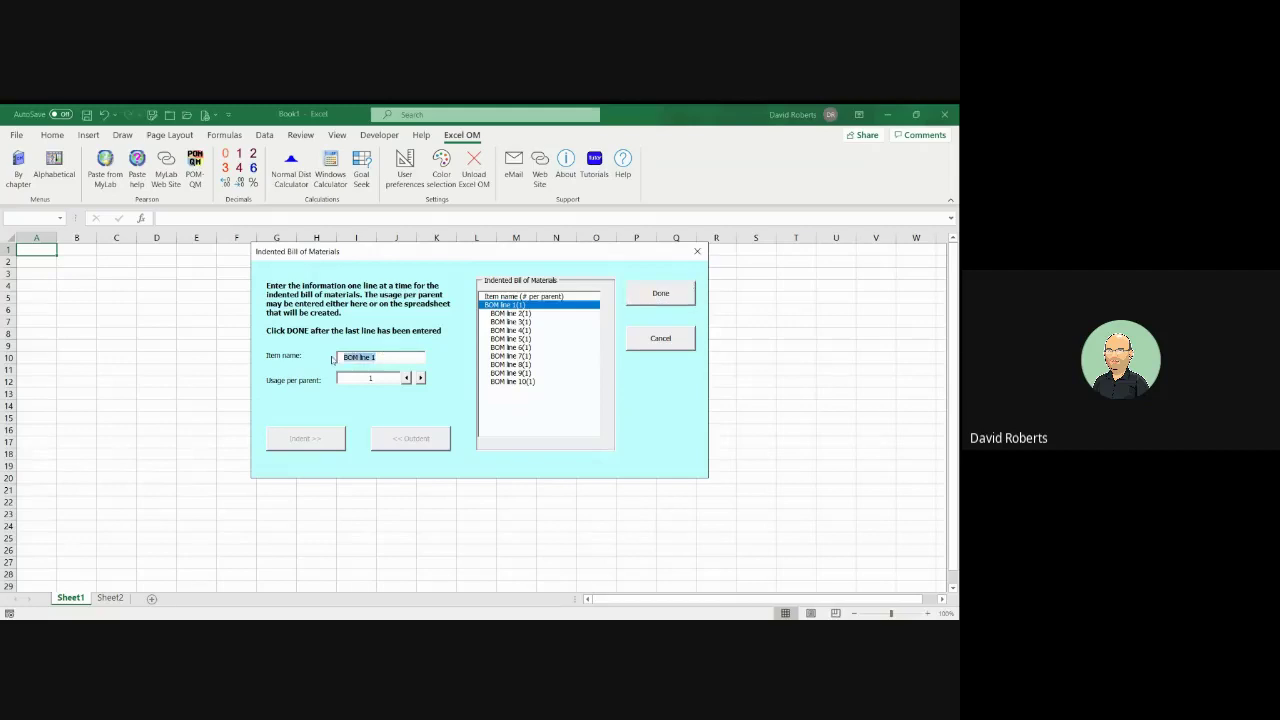
Name the first BOM line Stepper and the second BOM line A
{"action": "type", "text": "Stepper"}
{"action": "left_click", "coordinate": [510, 314]}
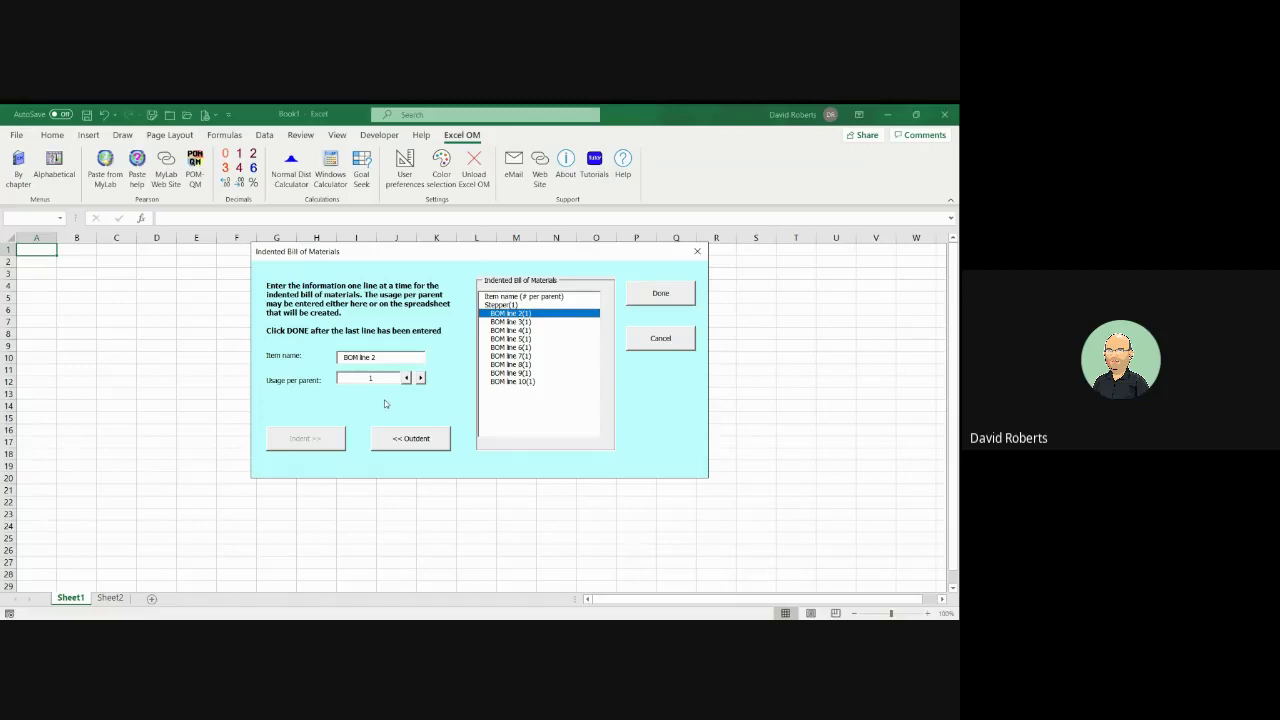
{"action": "left_click_drag", "start_coordinate": [381, 357], "coordinate": [345, 357]}
{"action": "type", "text": "A"}
Enter BOM lines 3 and 4 as D and F, indented under A, with a usage per parent of 2 for F
{"action": "left_click", "coordinate": [503, 324]}
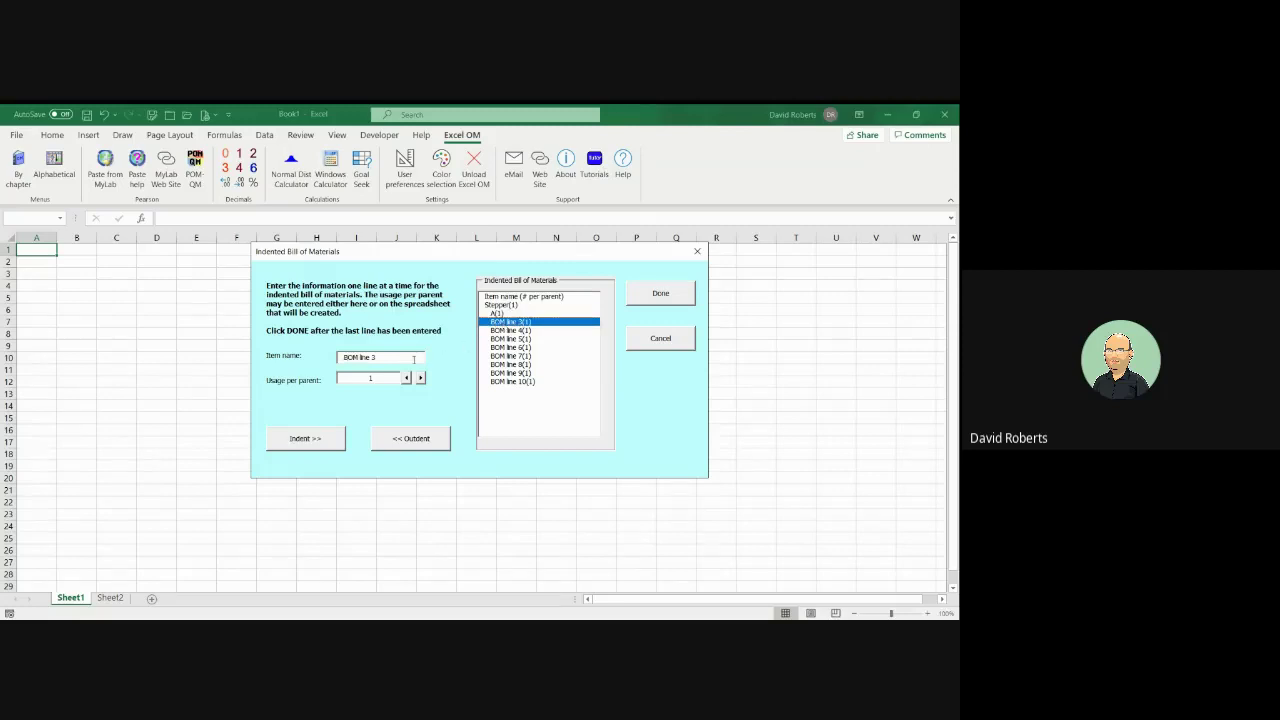
{"action": "left_click_drag", "start_coordinate": [385, 357], "coordinate": [322, 360]}
{"action": "type", "text": "D"}
{"action": "left_click", "coordinate": [336, 443]}
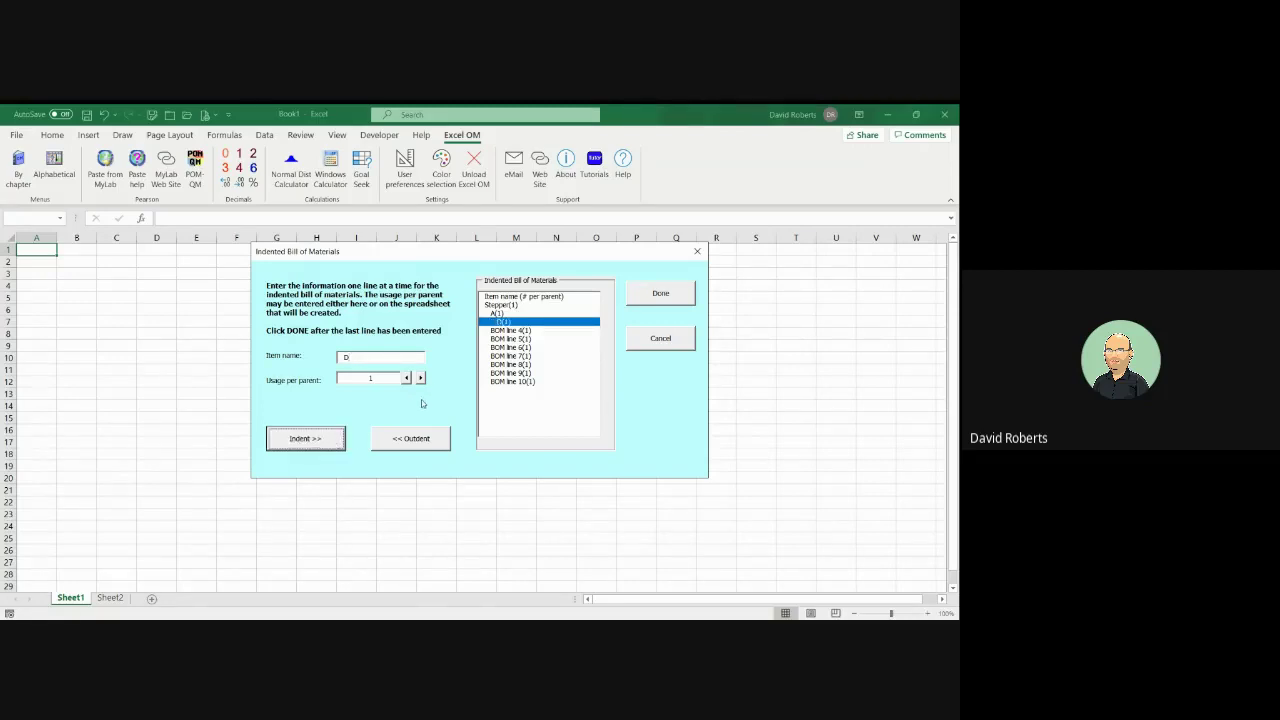
{"action": "left_click", "coordinate": [499, 331]}
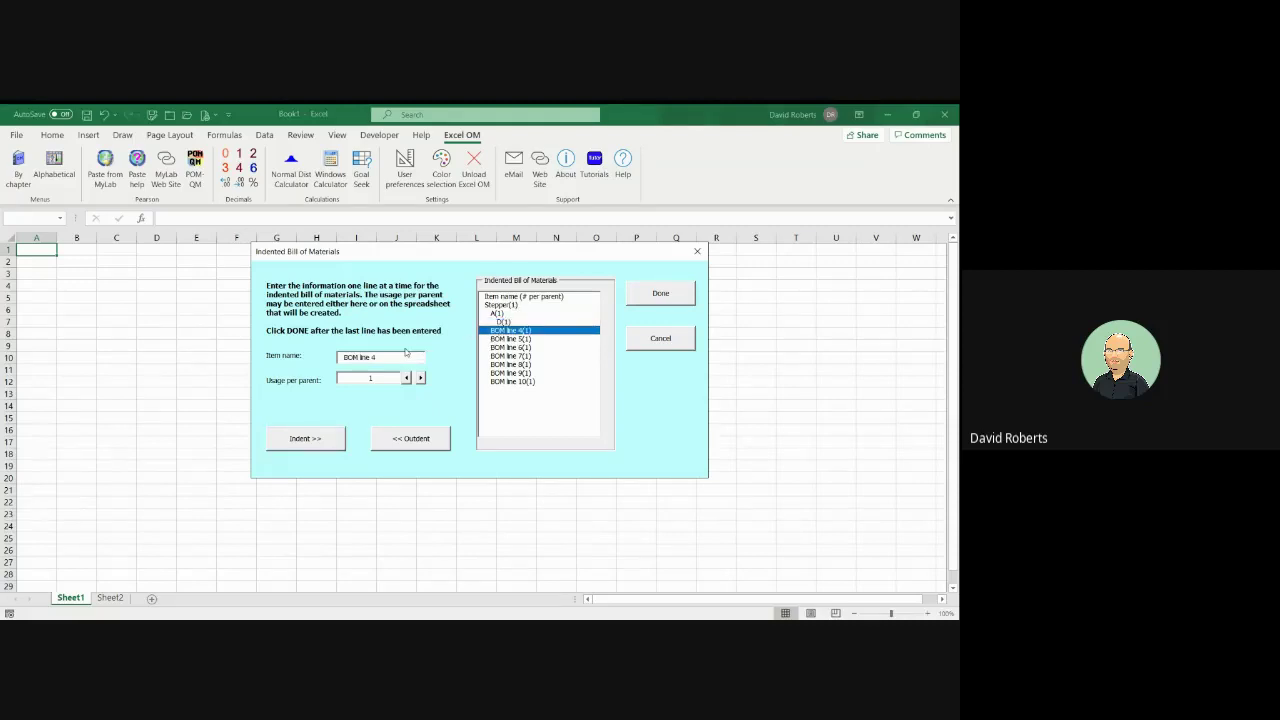
{"action": "left_click_drag", "start_coordinate": [377, 357], "coordinate": [344, 357]}
{"action": "type", "text": "F"}
{"action": "left_click", "coordinate": [329, 441]}
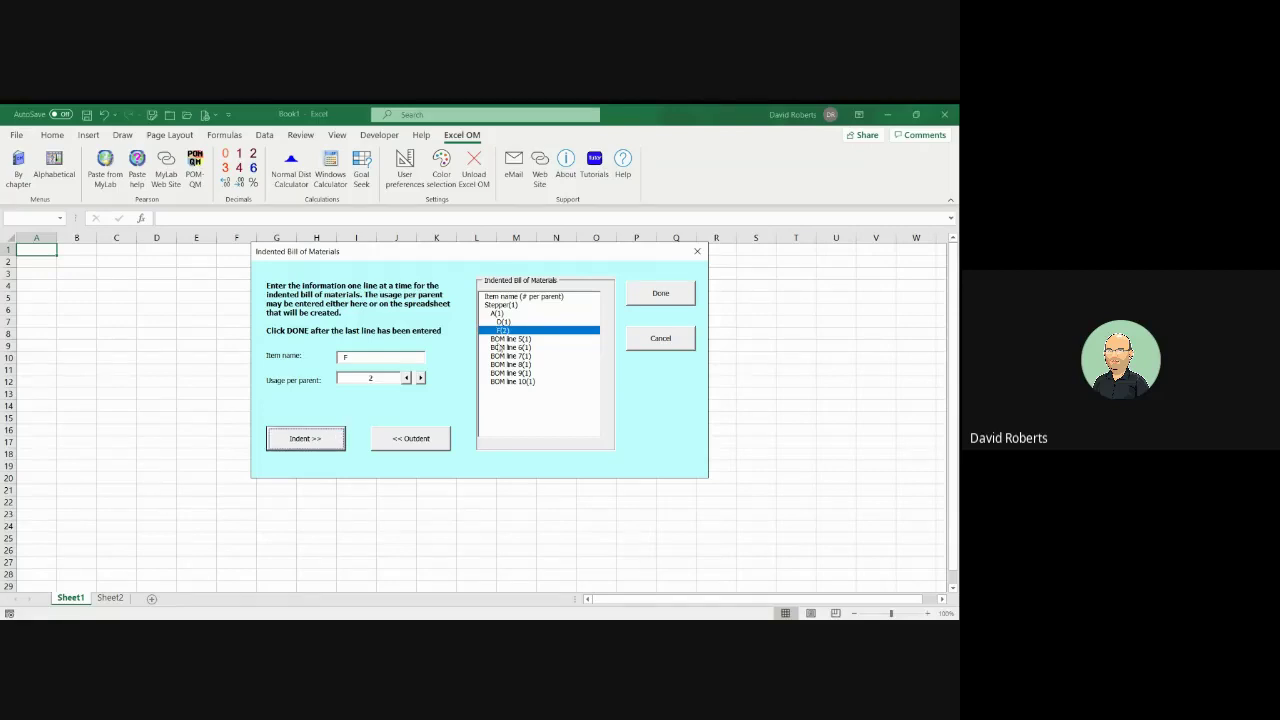
Name BOM line 5 B and set its usage per parent to 3
{"action": "left_click", "coordinate": [500, 339]}
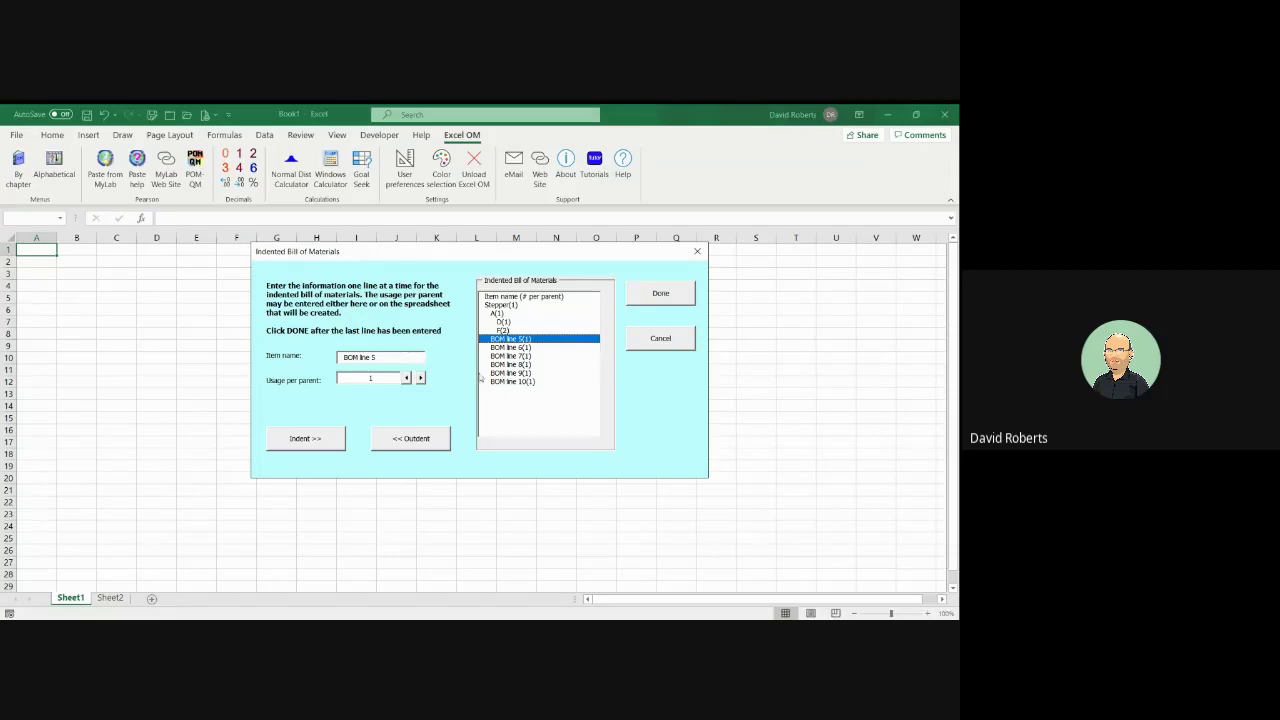
{"action": "left_click_drag", "start_coordinate": [378, 357], "coordinate": [340, 359]}
{"action": "type", "text": "B"}
{"action": "left_click", "coordinate": [420, 378]}
{"action": "left_click", "coordinate": [420, 378]}
Name BOM line 6 E, keep a usage per parent of 1, and indent it under B
{"action": "left_click", "coordinate": [497, 349]}
{"action": "left_click_drag", "start_coordinate": [391, 360], "coordinate": [328, 364]}
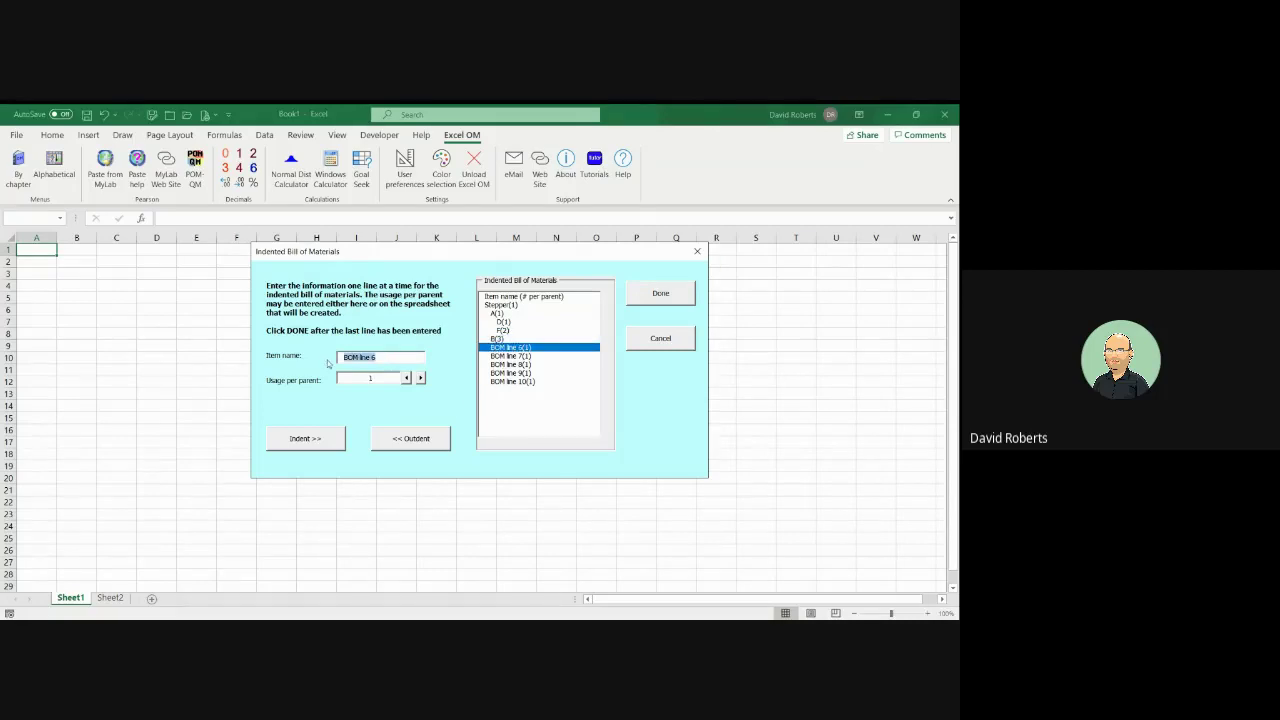
{"action": "type", "text": "E"}
{"action": "left_click", "coordinate": [406, 378]}
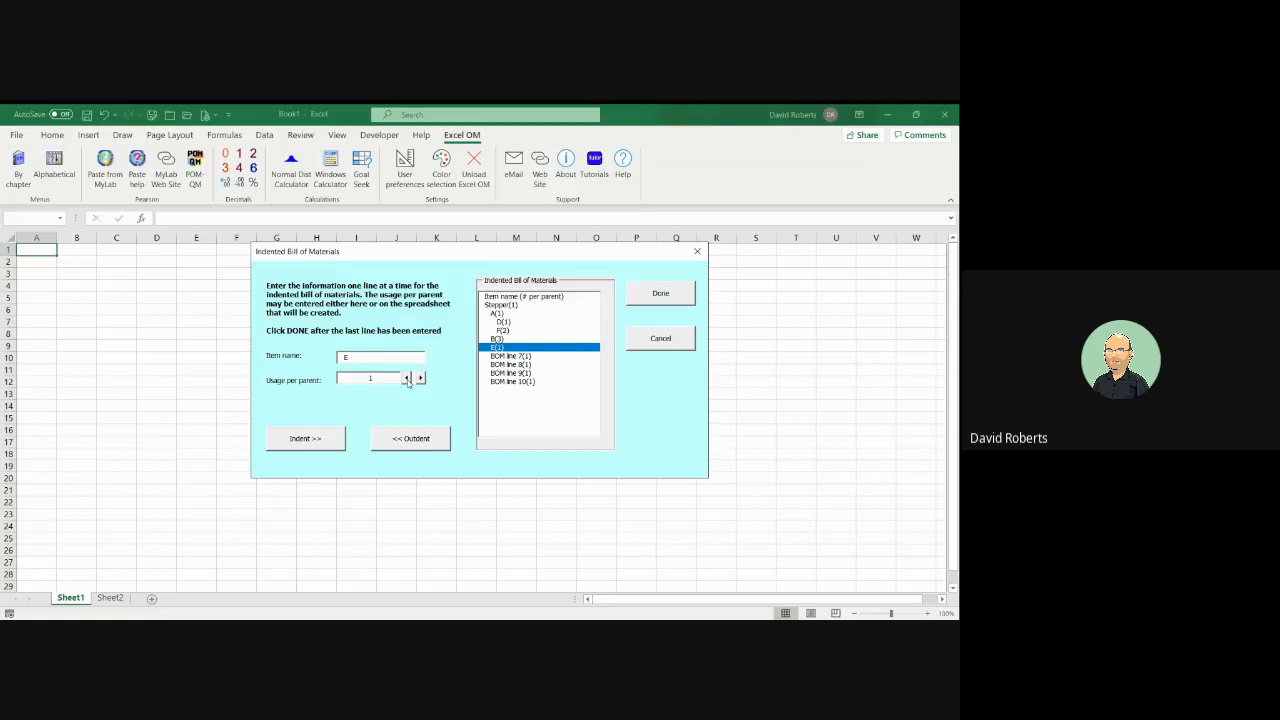
{"action": "left_click", "coordinate": [320, 443]}
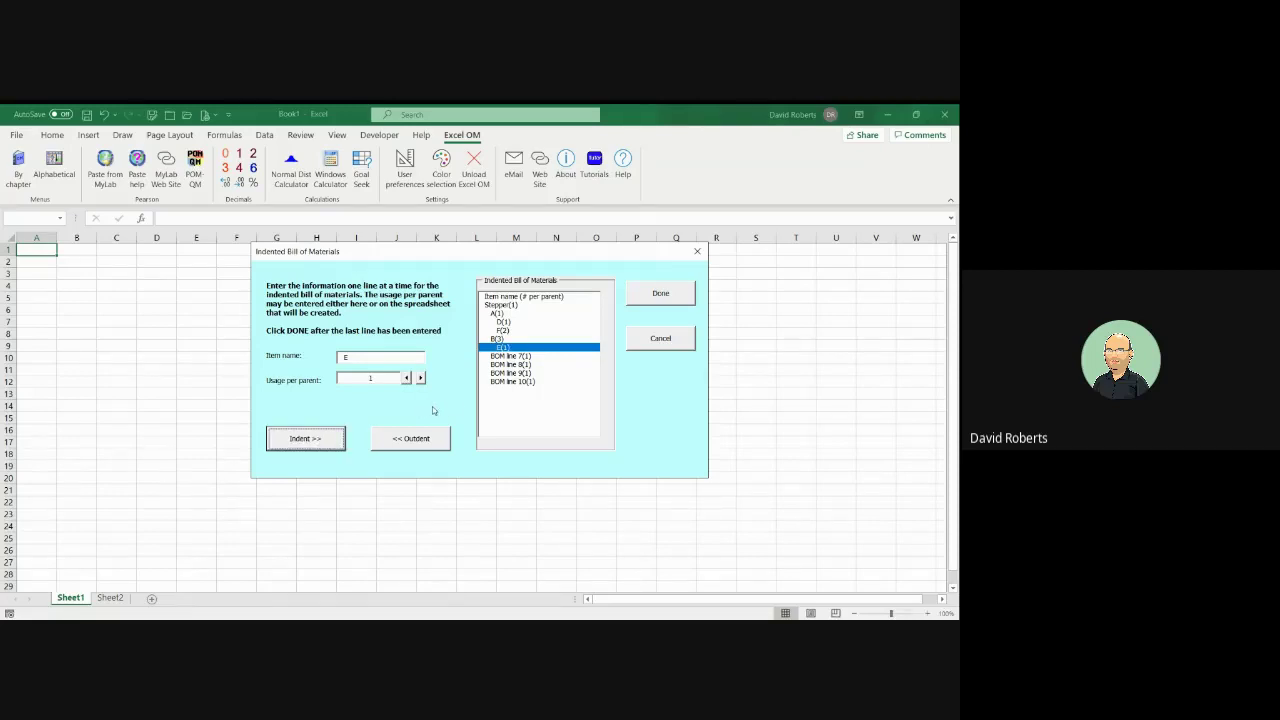
Name BOM line 7 F with a usage per parent of 3 and indent it under B
{"action": "left_click", "coordinate": [498, 358]}
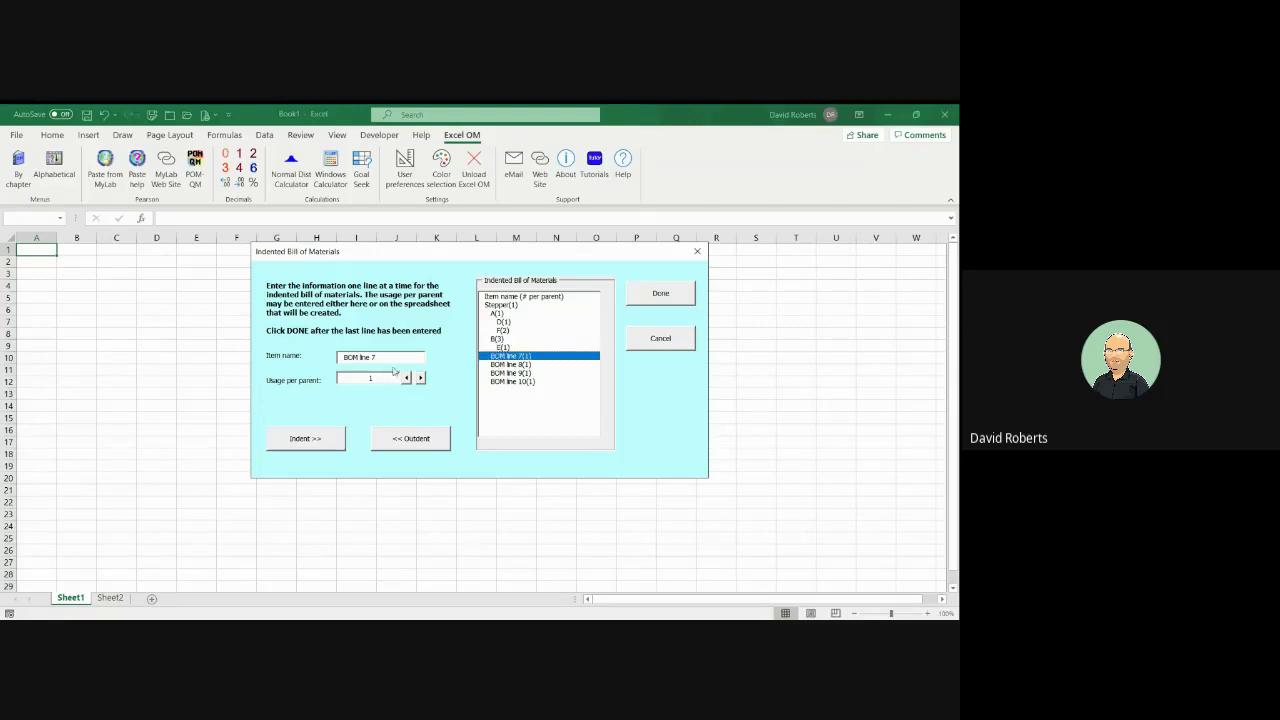
{"action": "left_click_drag", "start_coordinate": [372, 361], "coordinate": [331, 366]}
{"action": "type", "text": "F"}
{"action": "left_click", "coordinate": [421, 378]}
{"action": "left_click", "coordinate": [421, 378]}
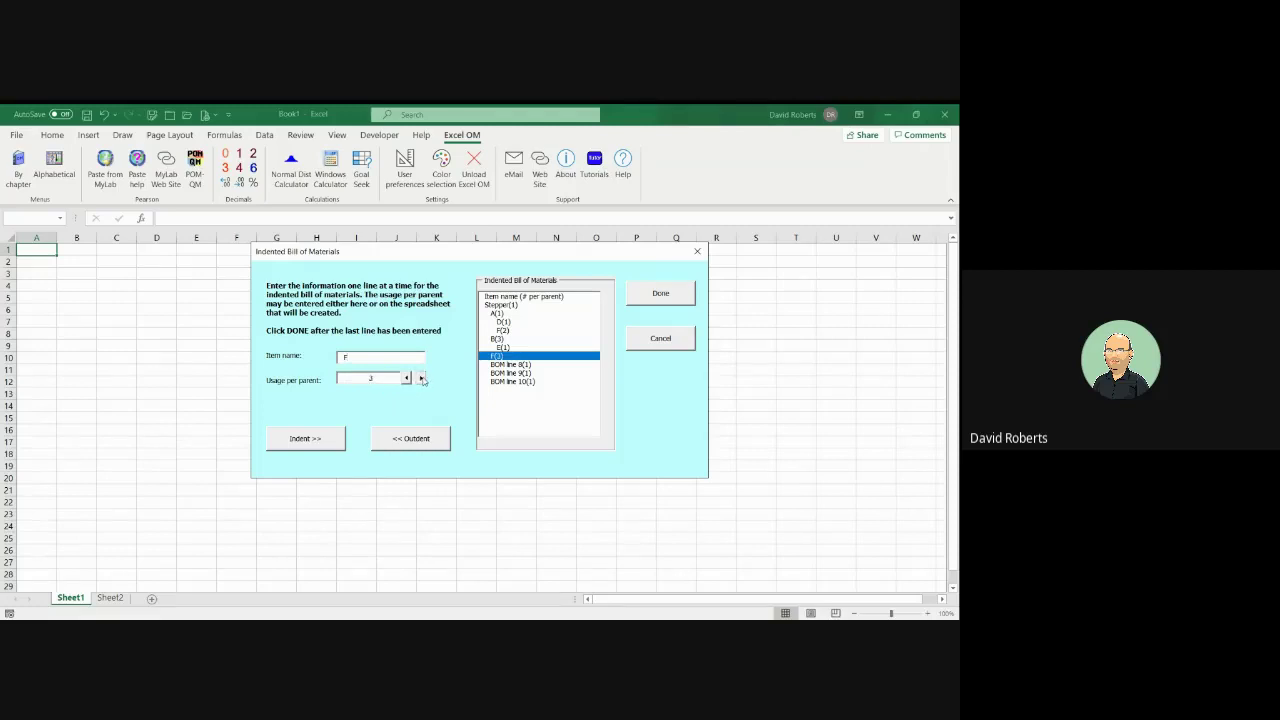
{"action": "left_click", "coordinate": [316, 440]}
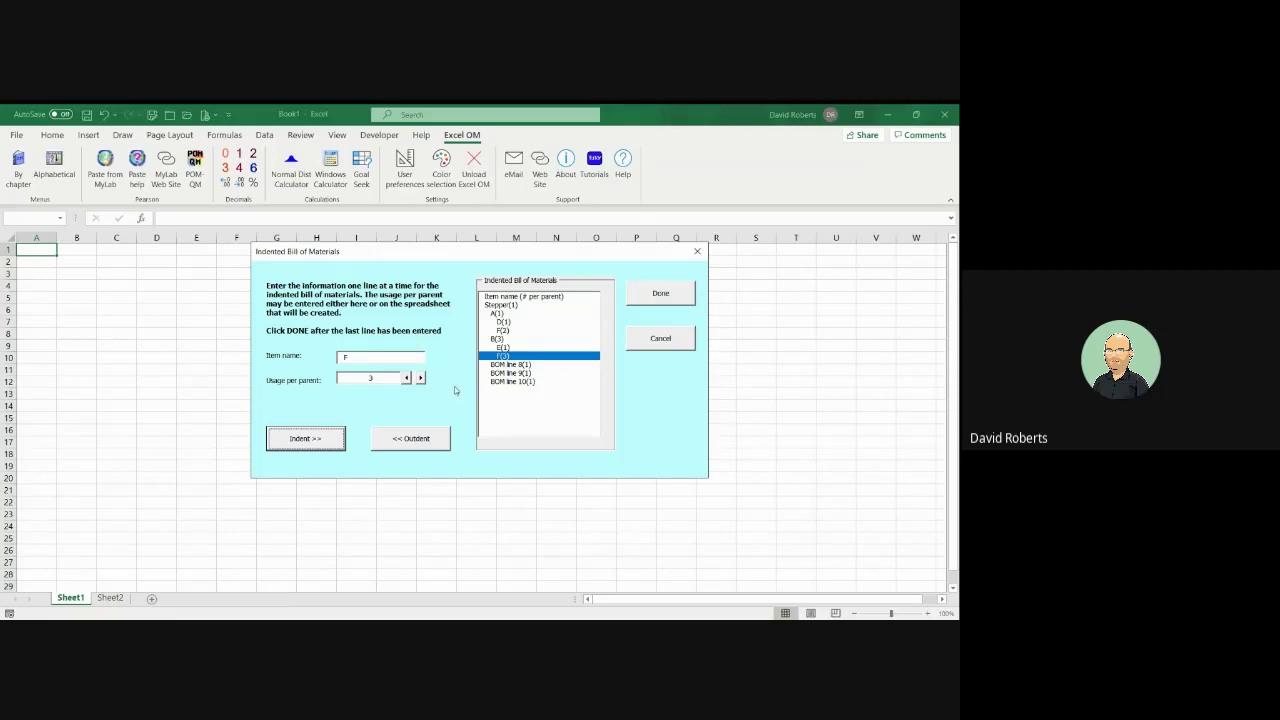
Name BOM line 8 C and set its usage per parent to 2
{"action": "left_click", "coordinate": [505, 365]}
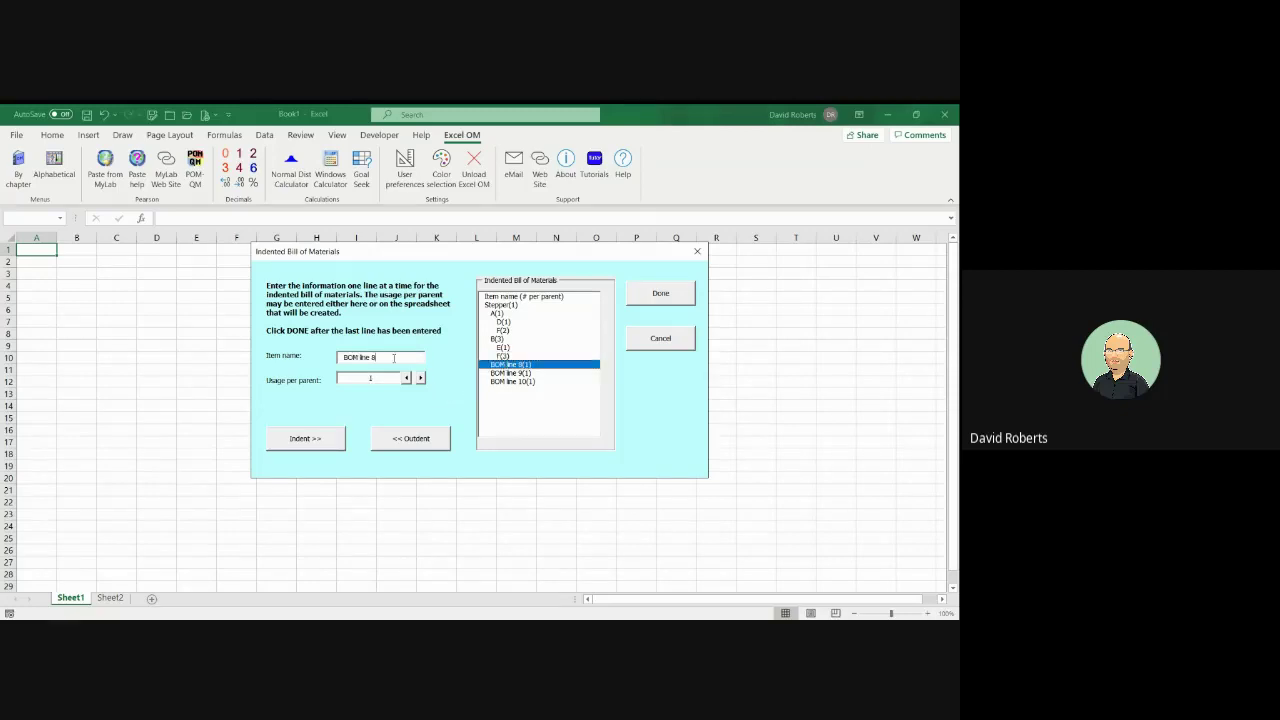
{"action": "left_click_drag", "start_coordinate": [393, 357], "coordinate": [329, 362]}
{"action": "type", "text": "C"}
{"action": "left_click", "coordinate": [420, 377]}
Name BOM line 9 D with a usage per parent of 2 and indent it under C
{"action": "left_click", "coordinate": [500, 373]}
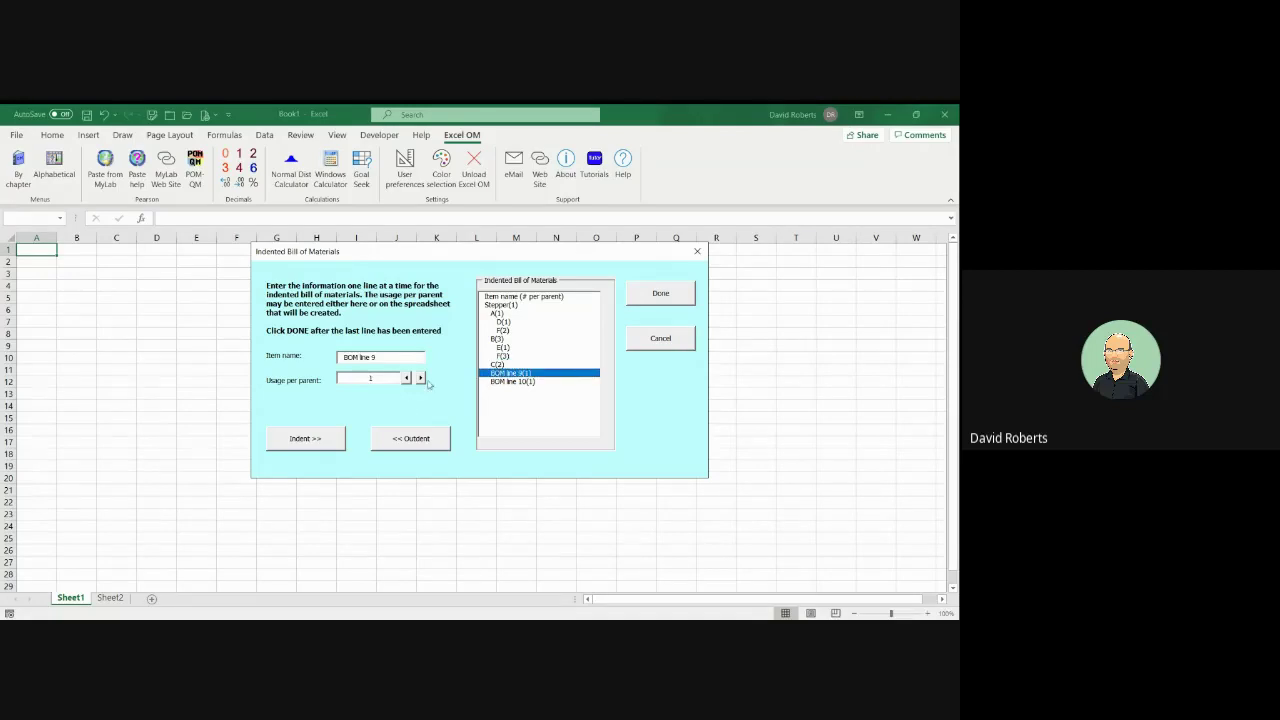
{"action": "left_click_drag", "start_coordinate": [376, 357], "coordinate": [337, 358]}
{"action": "type", "text": "D"}
{"action": "left_click", "coordinate": [420, 378]}
{"action": "left_click", "coordinate": [334, 441]}
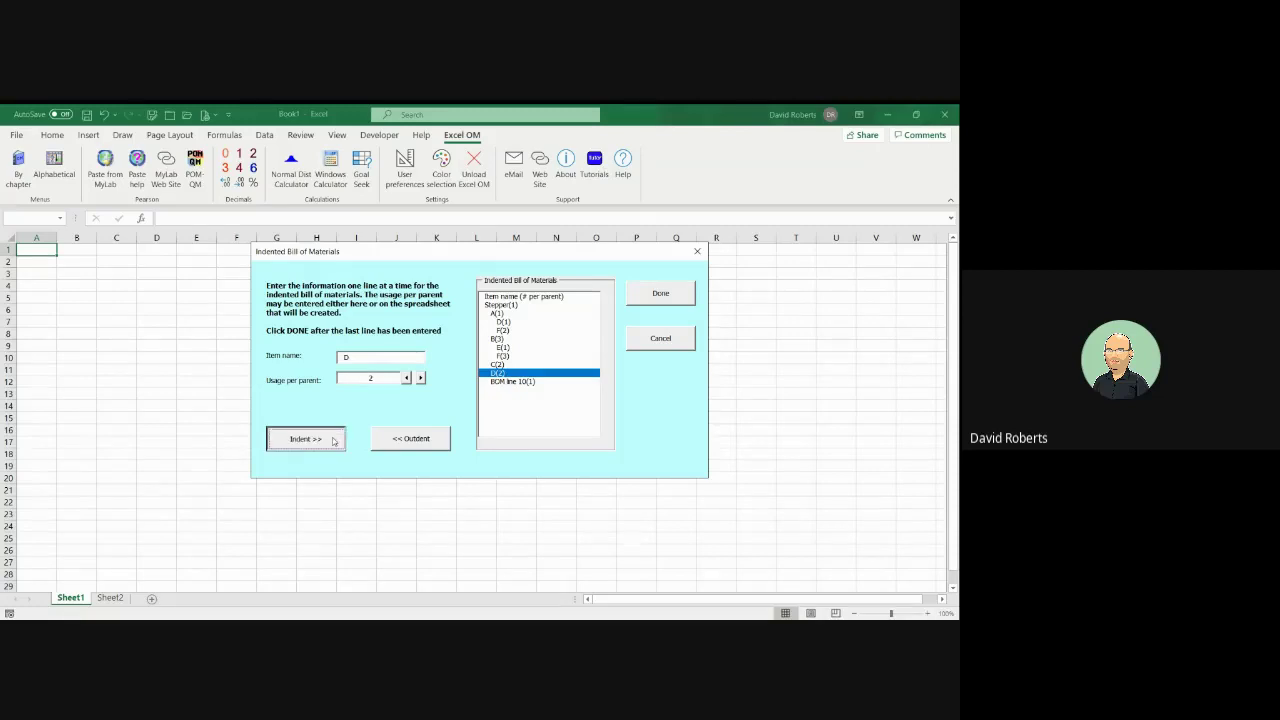
Name BOM line 10 F with a usage per parent of 3 and indent it under C
{"action": "left_click", "coordinate": [494, 383]}
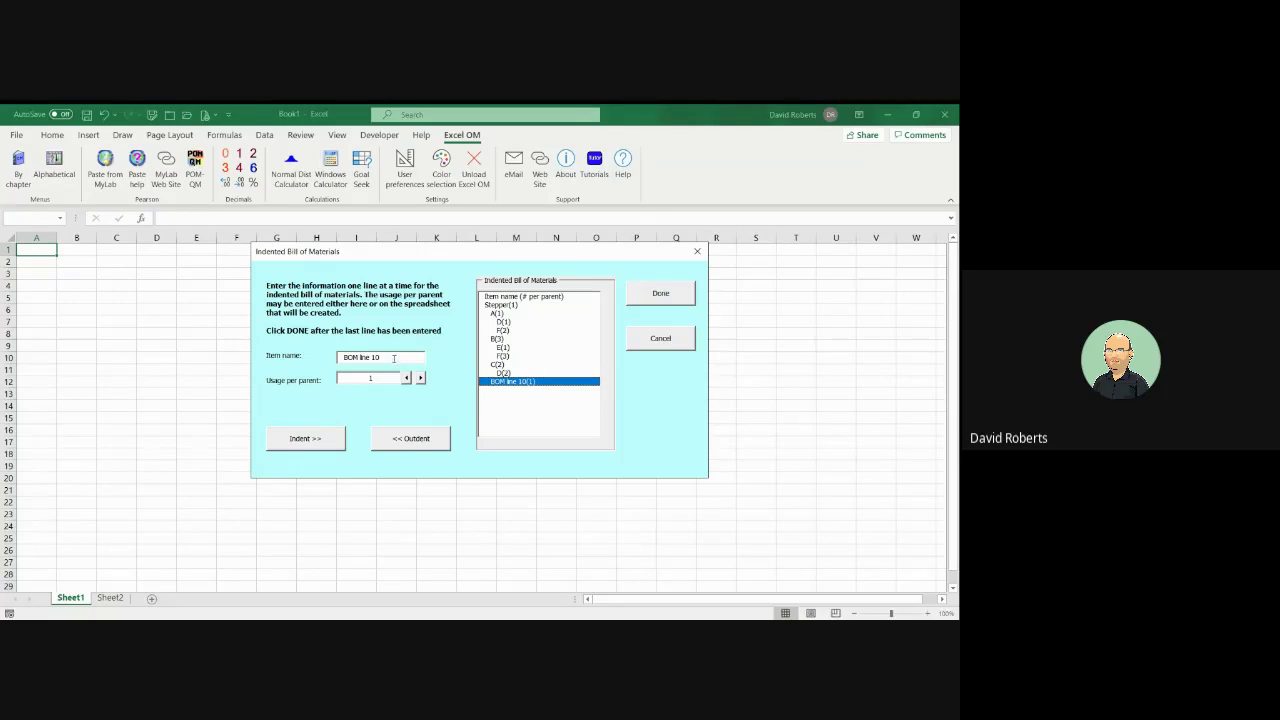
{"action": "left_click_drag", "start_coordinate": [392, 358], "coordinate": [340, 361]}
{"action": "type", "text": "F"}
{"action": "left_click", "coordinate": [420, 378]}
{"action": "left_click", "coordinate": [420, 378]}
{"action": "left_click", "coordinate": [328, 440]}
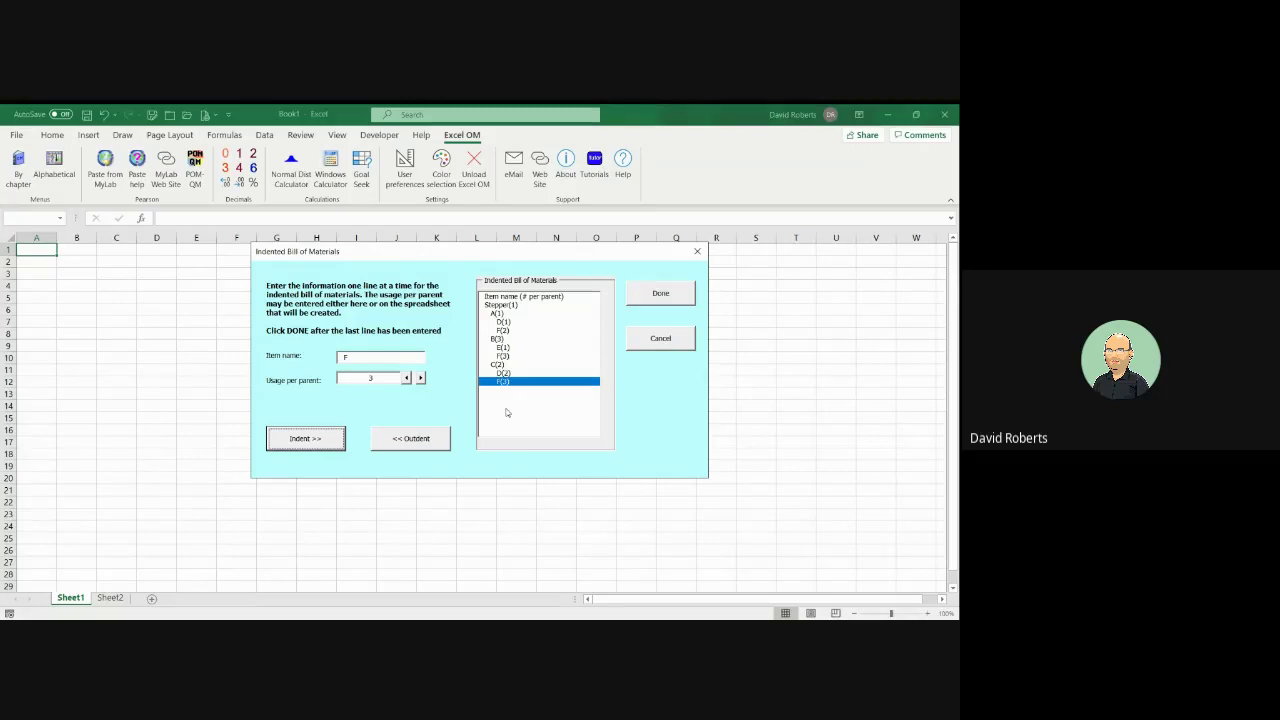
Rename the last BOM line under C to E and finish the bill of materials to generate the MRP sheet
{"action": "left_click", "coordinate": [381, 358]}
{"action": "key", "text": "BackSpace"}
{"action": "type", "text": "E"}
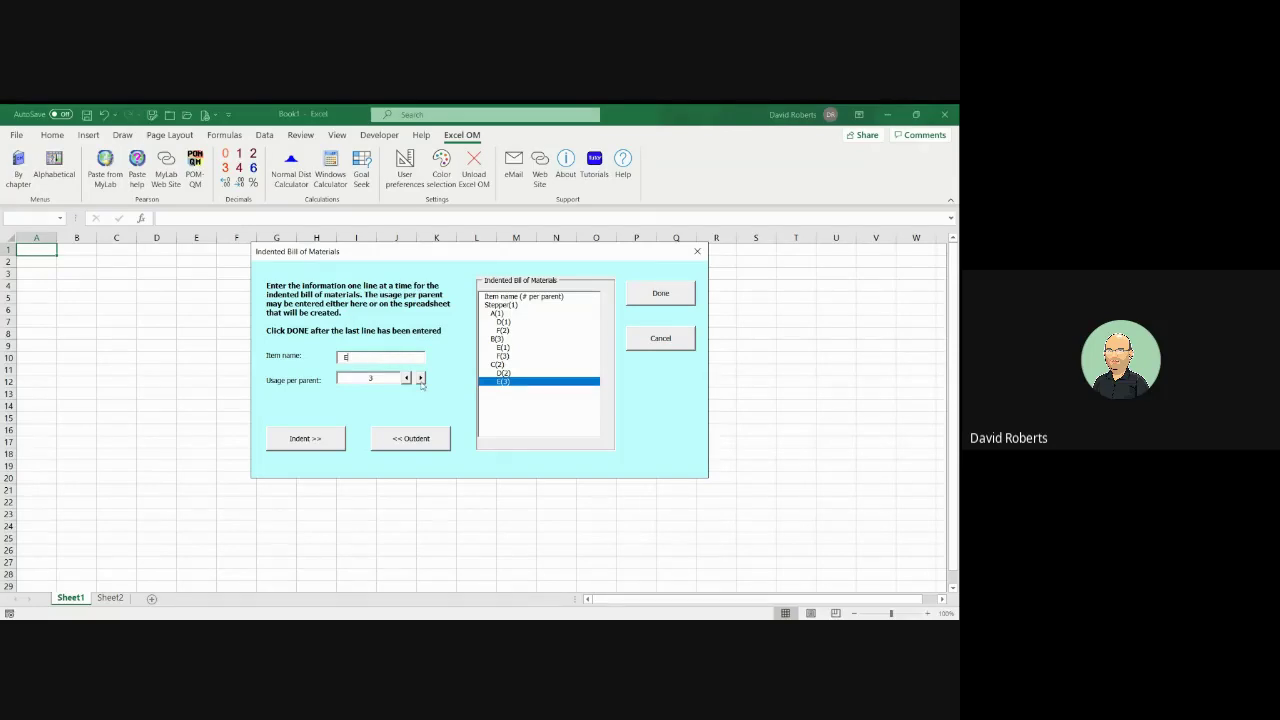
{"action": "left_click", "coordinate": [646, 296]}
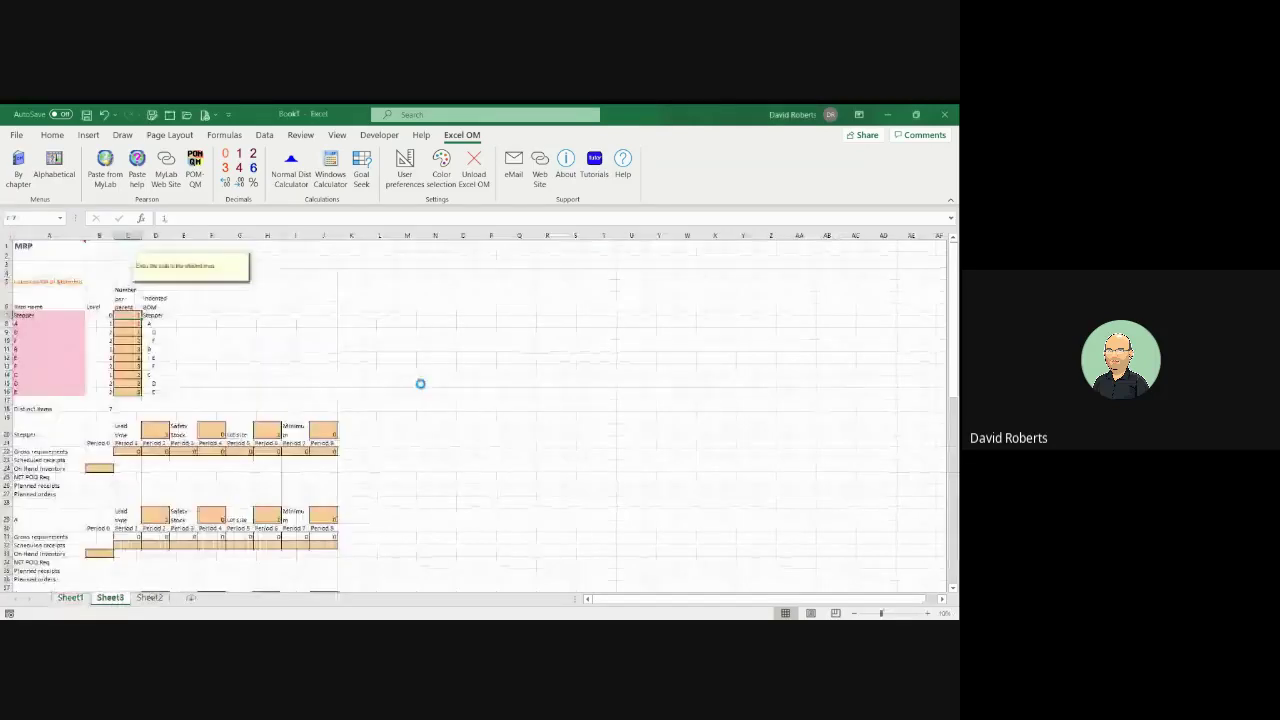
Enter a gross requirement of 50 for Stepper in Period 8
{"action": "left_click", "coordinate": [887, 613]}
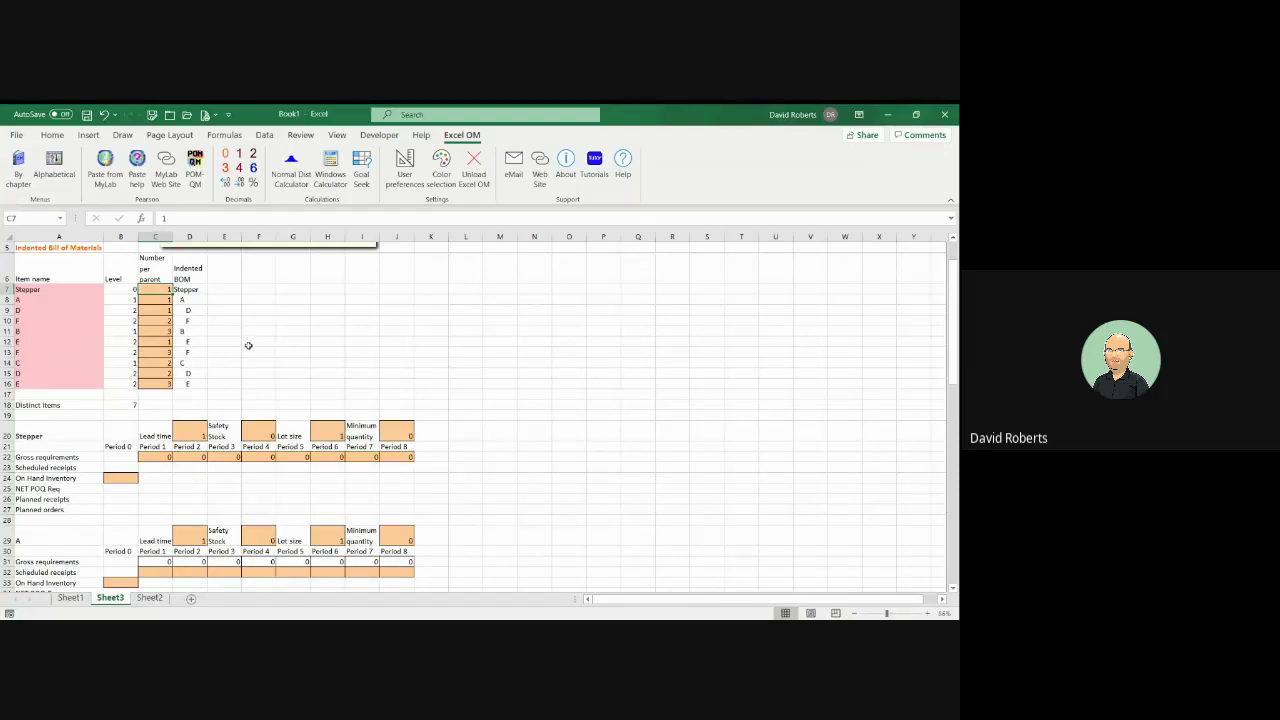
{"action": "scroll", "coordinate": [248, 345], "scroll_direction": "up", "scroll_amount": 2}
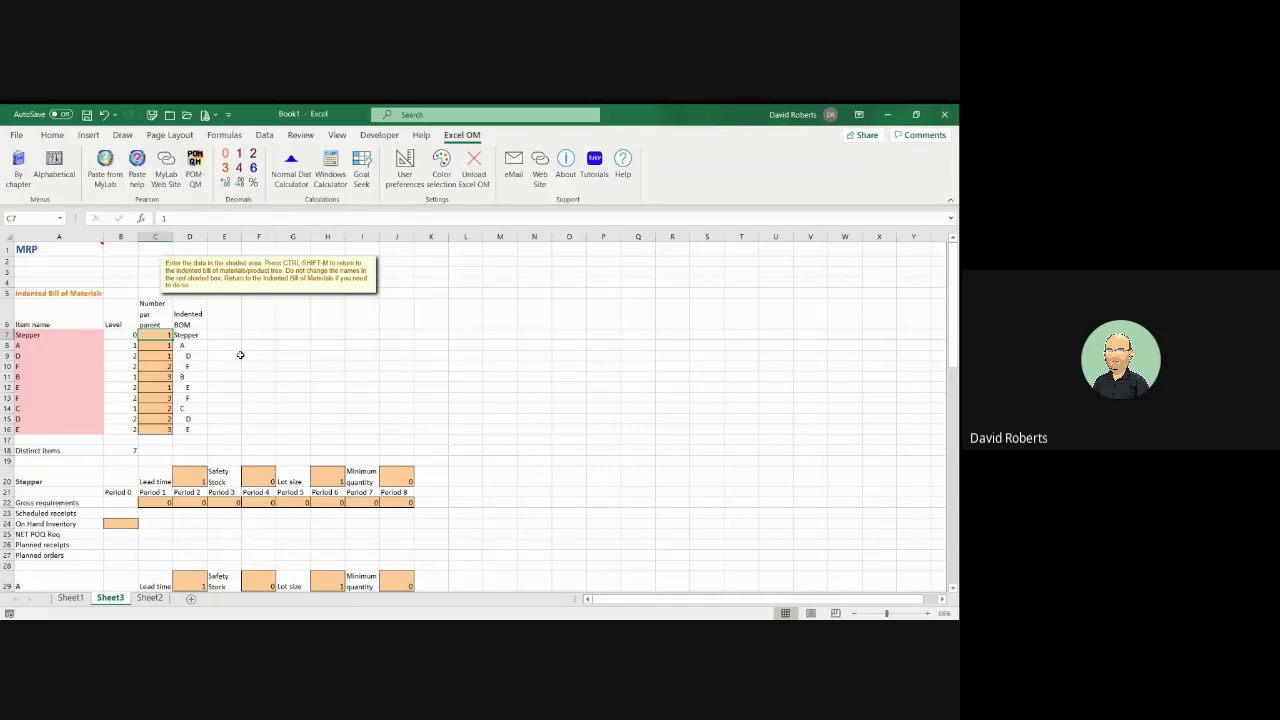
{"action": "scroll", "coordinate": [240, 355], "scroll_direction": "down", "scroll_amount": 2}
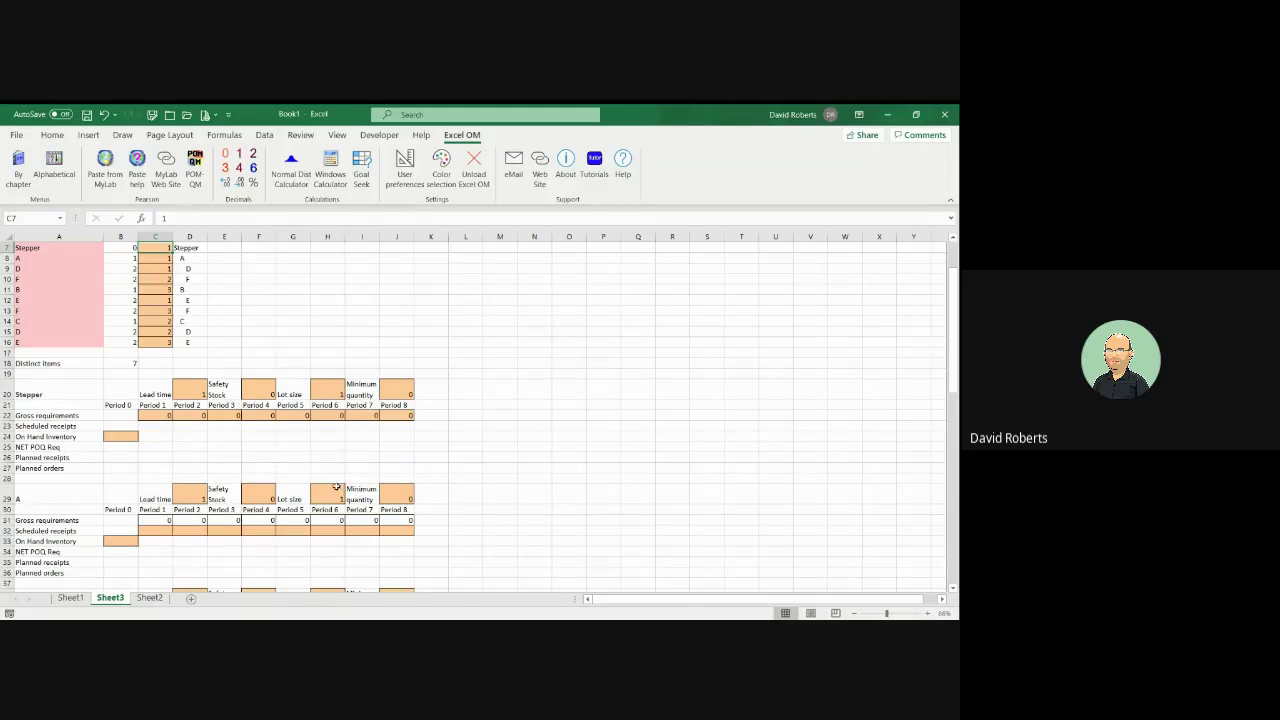
{"action": "left_click", "coordinate": [402, 415]}
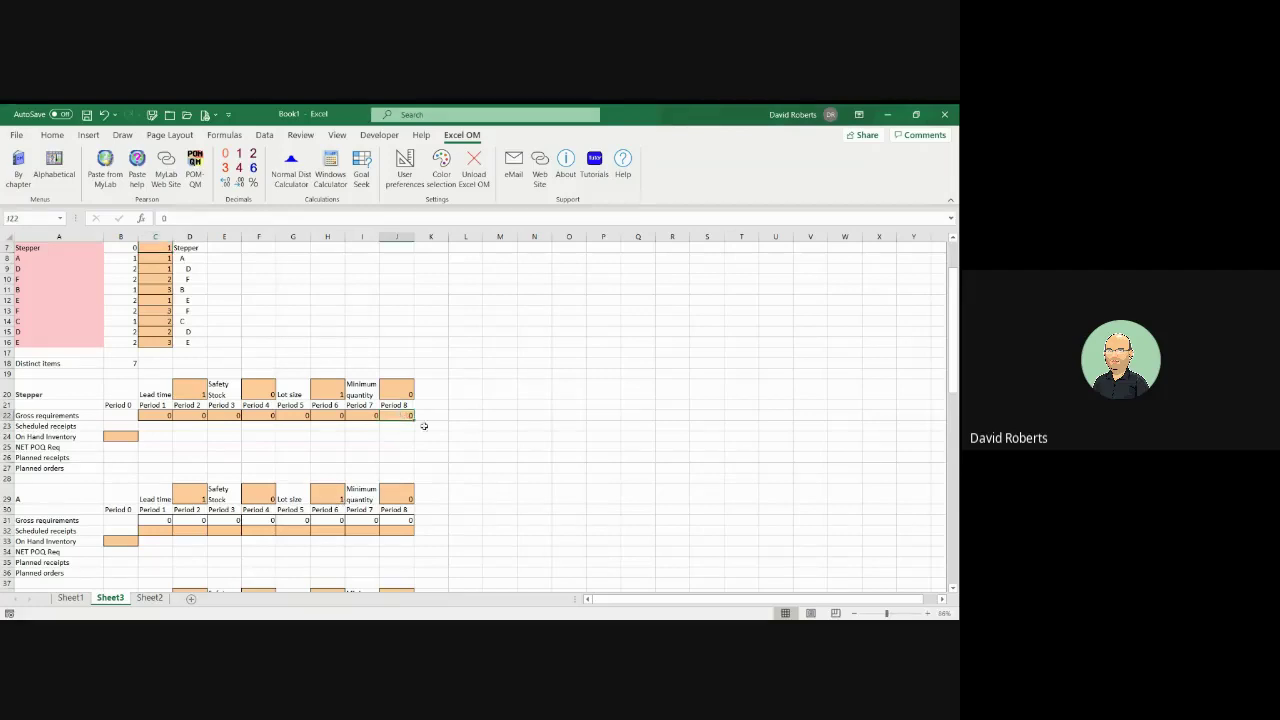
{"action": "type", "text": "50"}
{"action": "key", "text": "Return"}
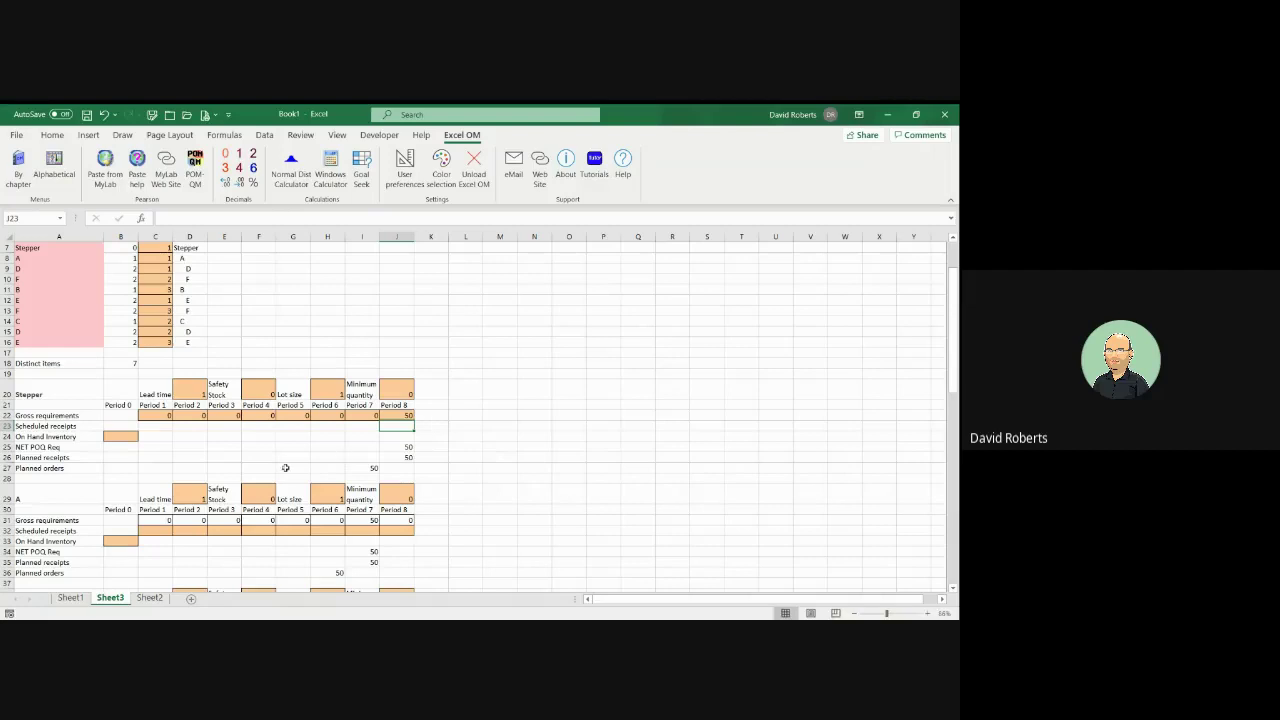
Set the Period 0 on-hand inventory to 20 for Stepper and 10 for item A
{"action": "left_click", "coordinate": [130, 437]}
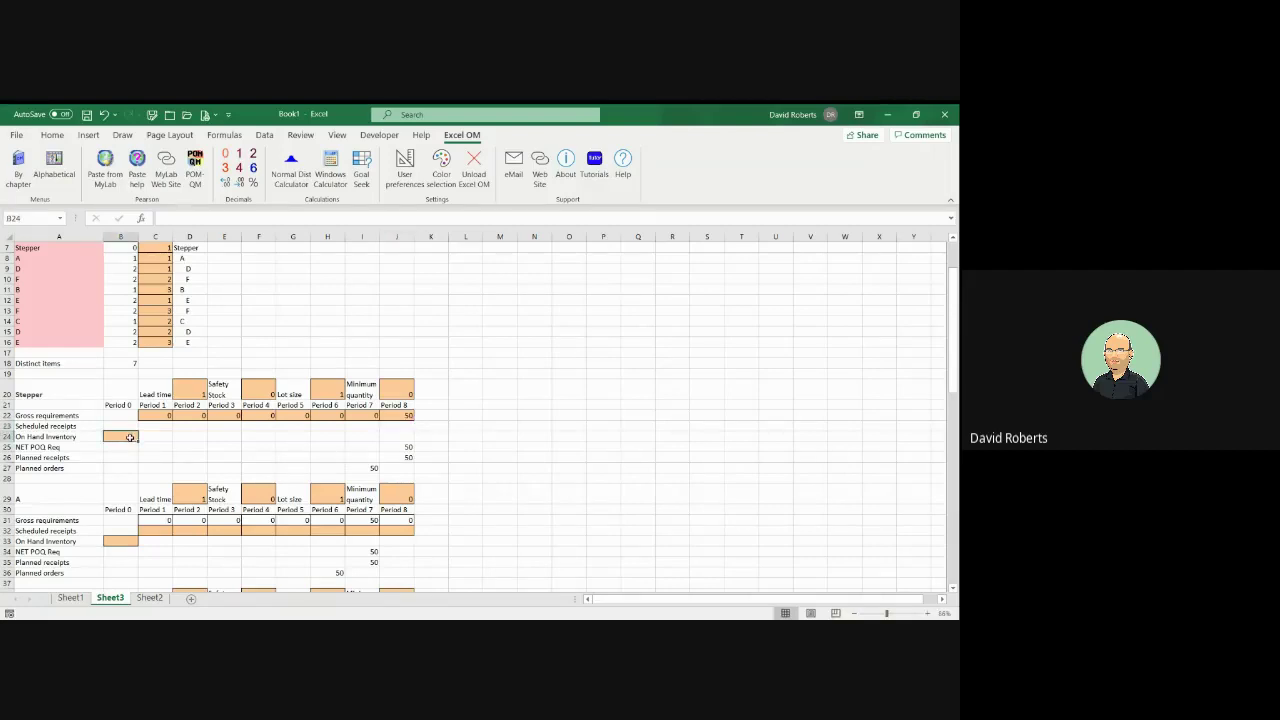
{"action": "type", "text": "20"}
{"action": "key", "text": "Return"}
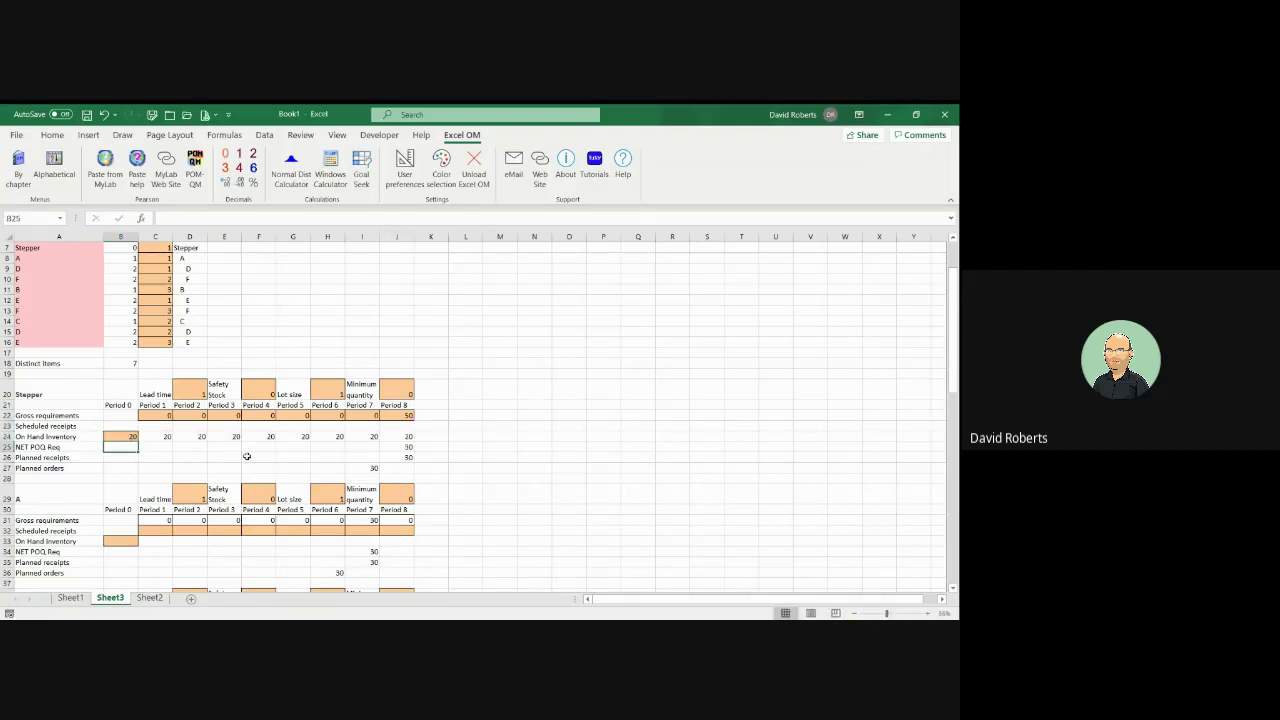
{"action": "scroll", "coordinate": [246, 456], "scroll_direction": "down", "scroll_amount": 1}
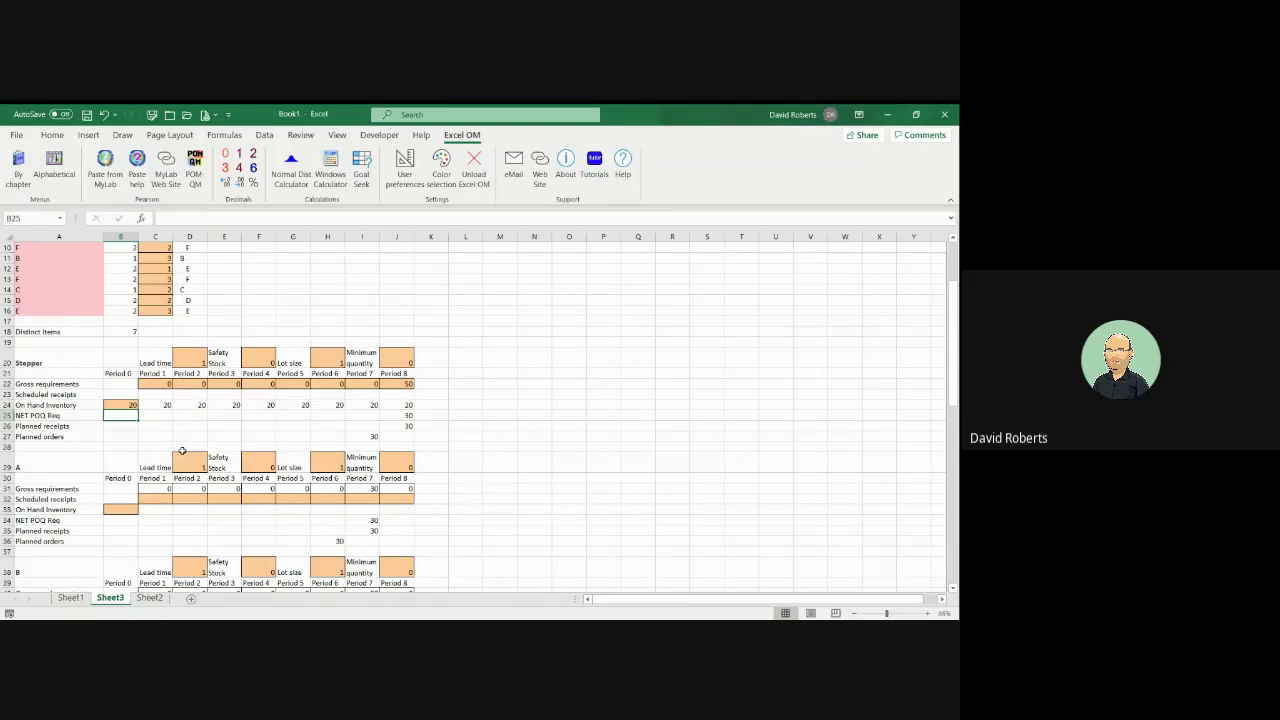
{"action": "left_click", "coordinate": [124, 510]}
{"action": "type", "text": "10"}
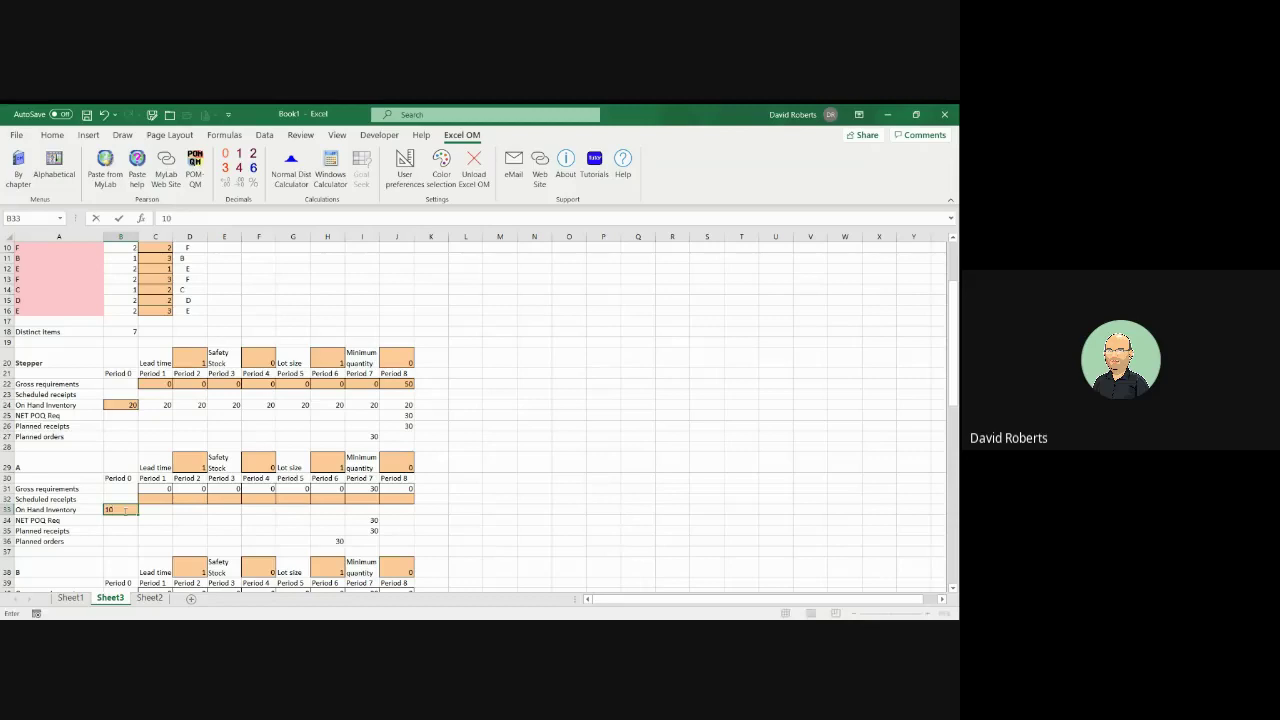
{"action": "key", "text": "Return"}
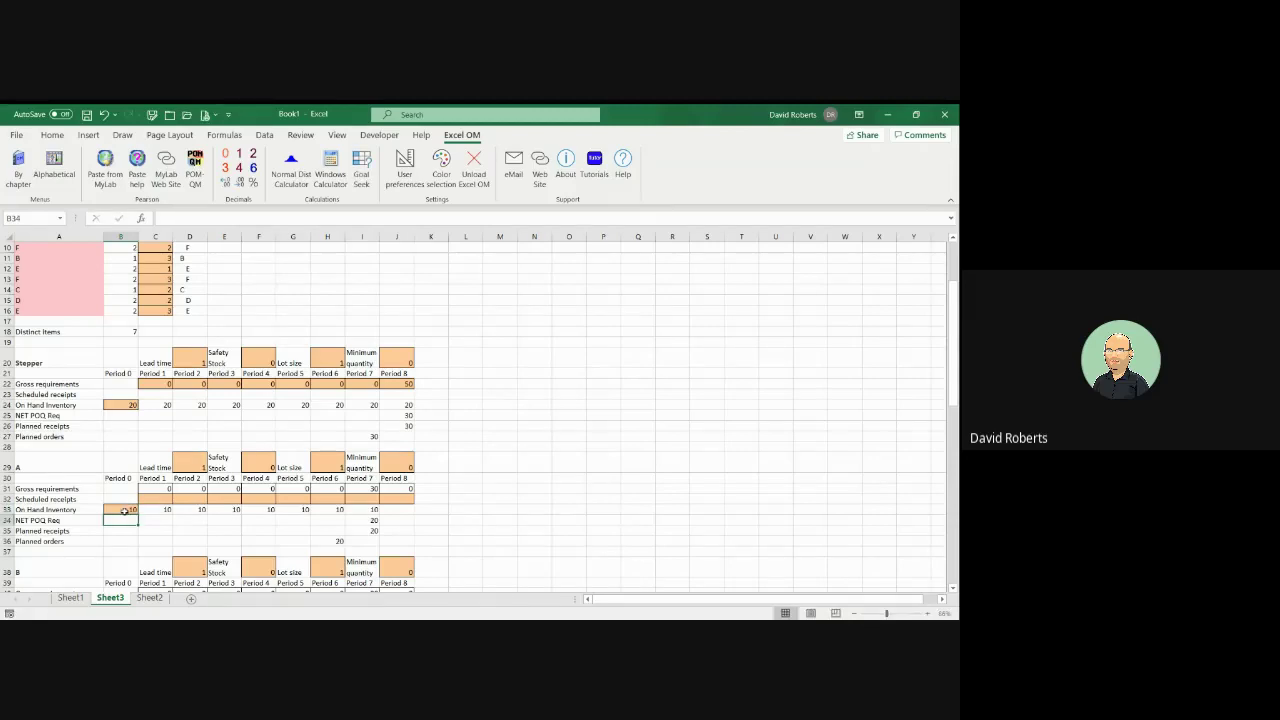
Set the Period 0 on-hand inventory to 30 for item B and 10 for item C
{"action": "scroll", "coordinate": [263, 460], "scroll_direction": "down", "scroll_amount": 4}
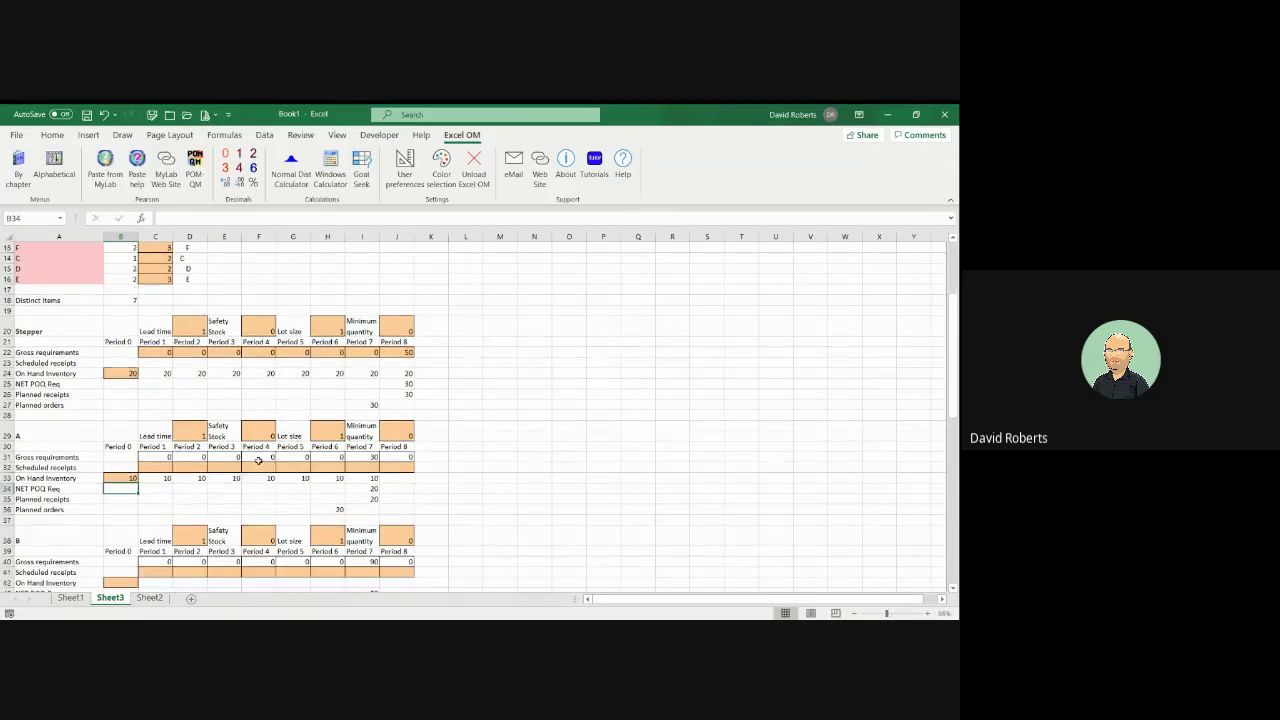
{"action": "scroll", "coordinate": [263, 460], "scroll_direction": "down", "scroll_amount": 1}
{"action": "left_click", "coordinate": [127, 448]}
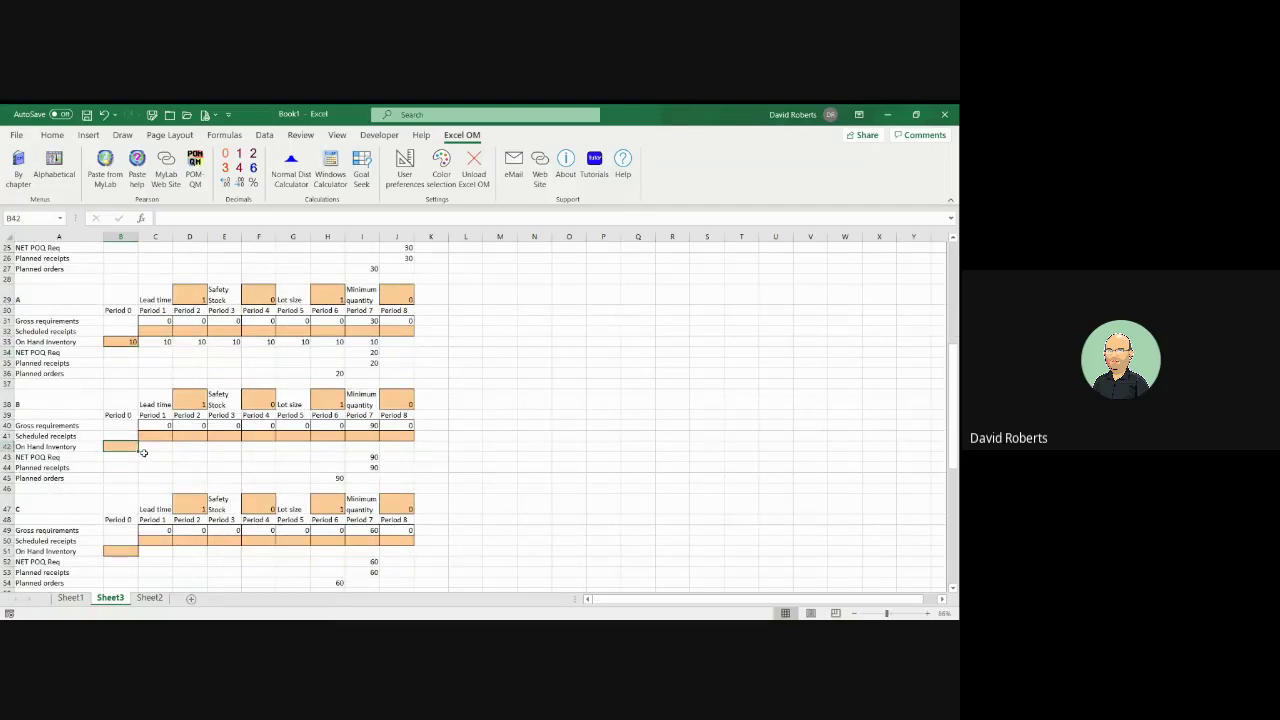
{"action": "type", "text": "30"}
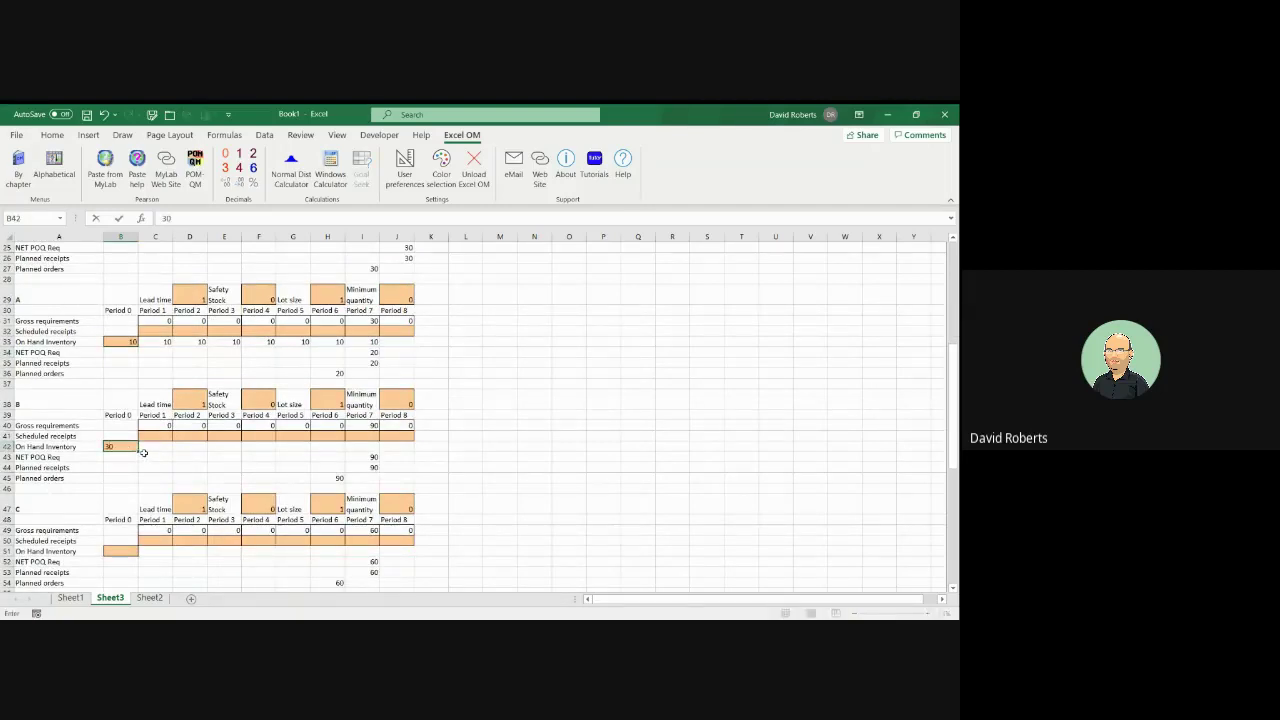
{"action": "key", "text": "Return"}
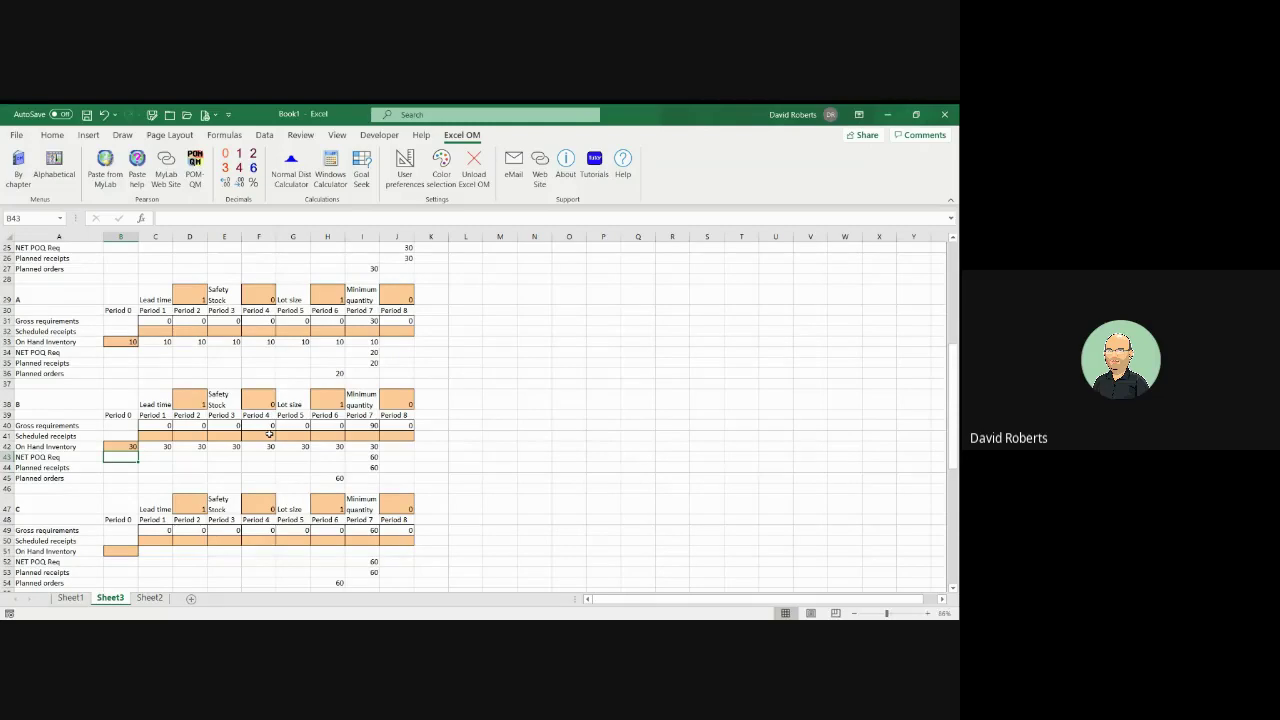
{"action": "scroll", "coordinate": [269, 434], "scroll_direction": "down", "scroll_amount": 3}
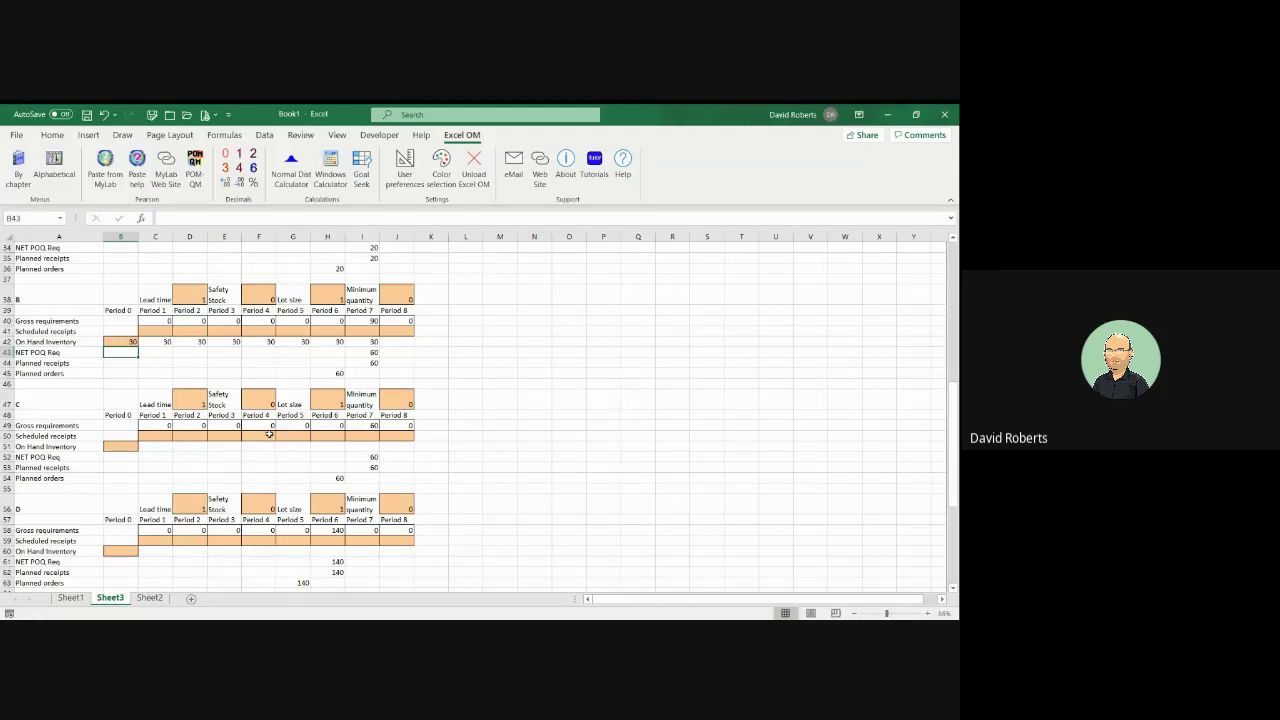
{"action": "left_click", "coordinate": [126, 446]}
{"action": "type", "text": "10"}
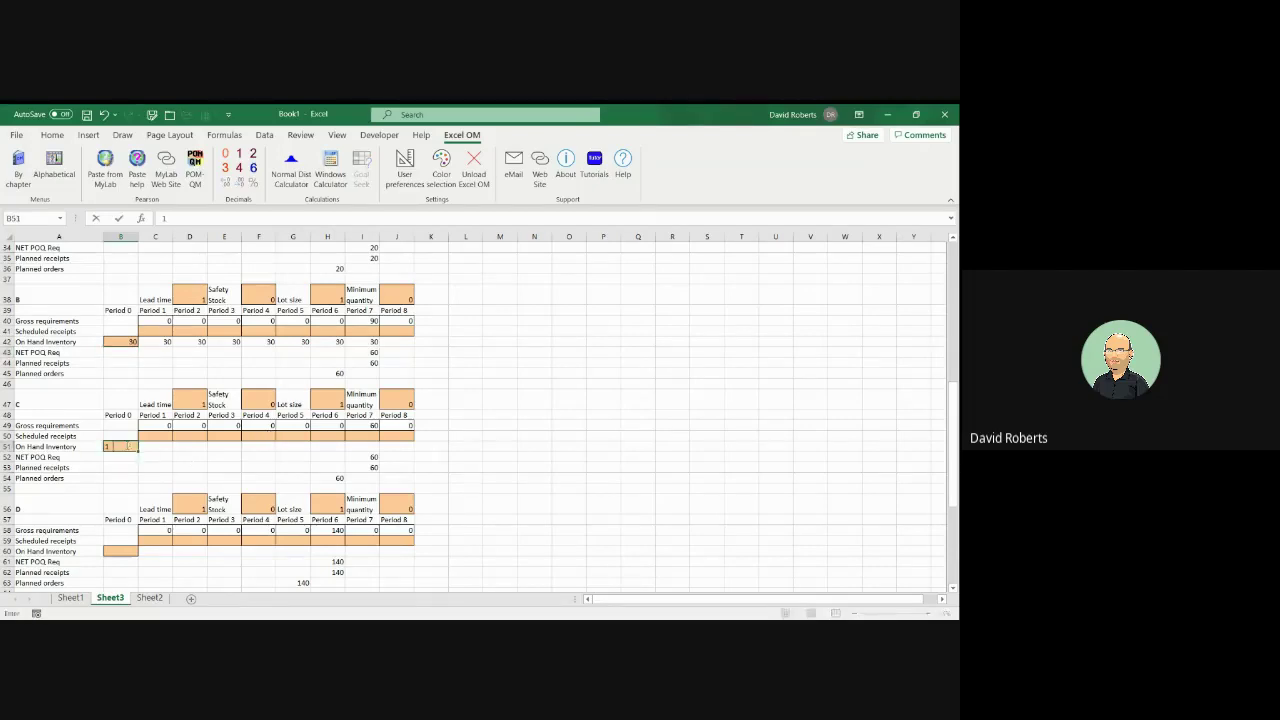
{"action": "key", "text": "Return"}
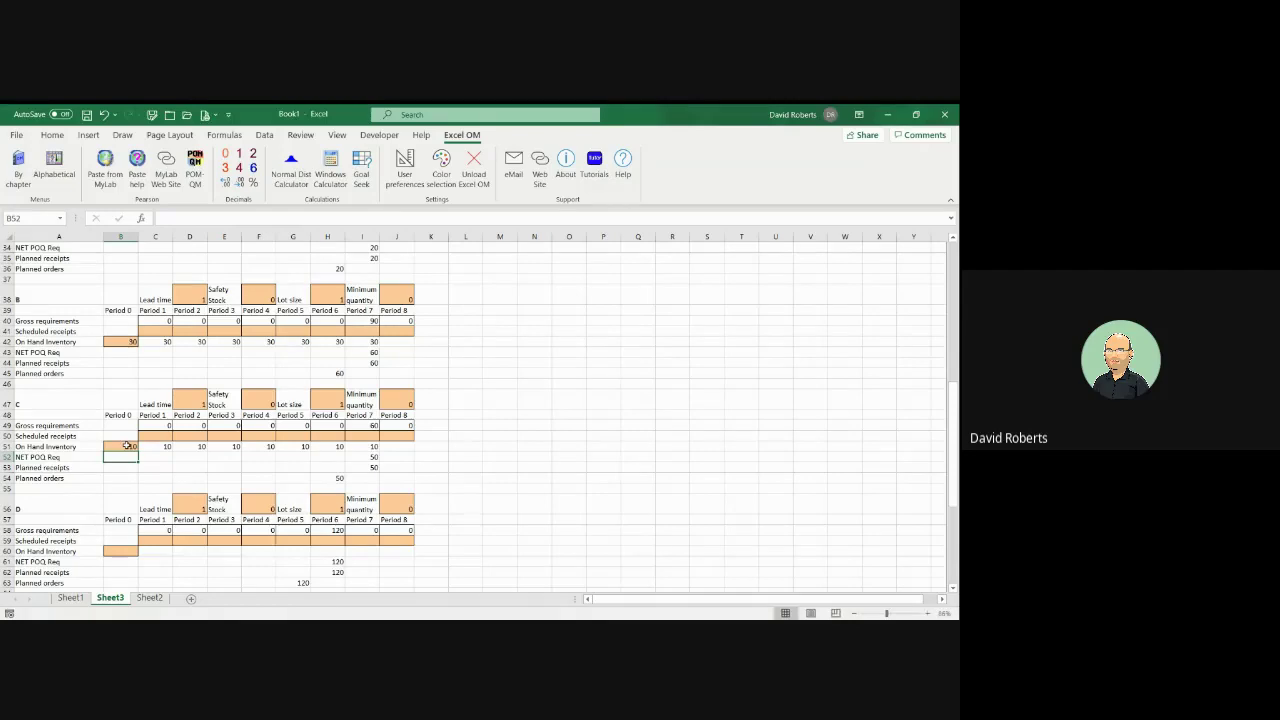
Set the lead time of item B to 2
{"action": "left_click", "coordinate": [196, 291]}
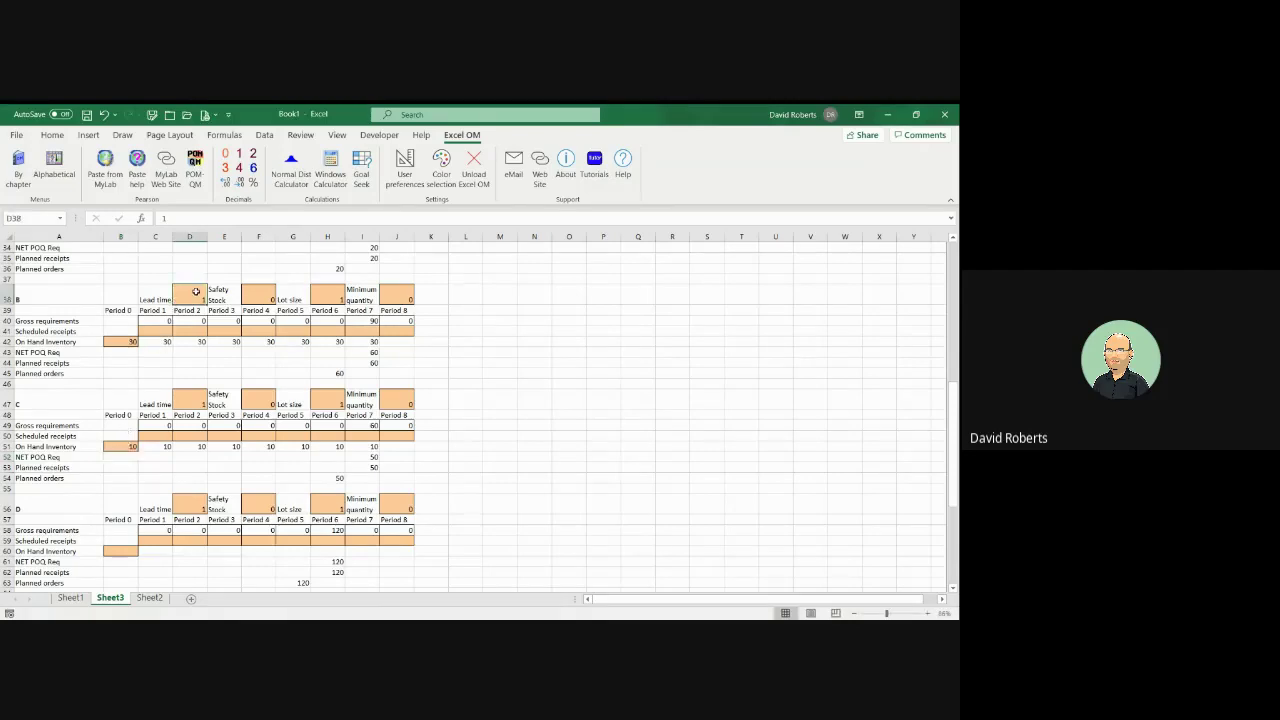
{"action": "type", "text": "2"}
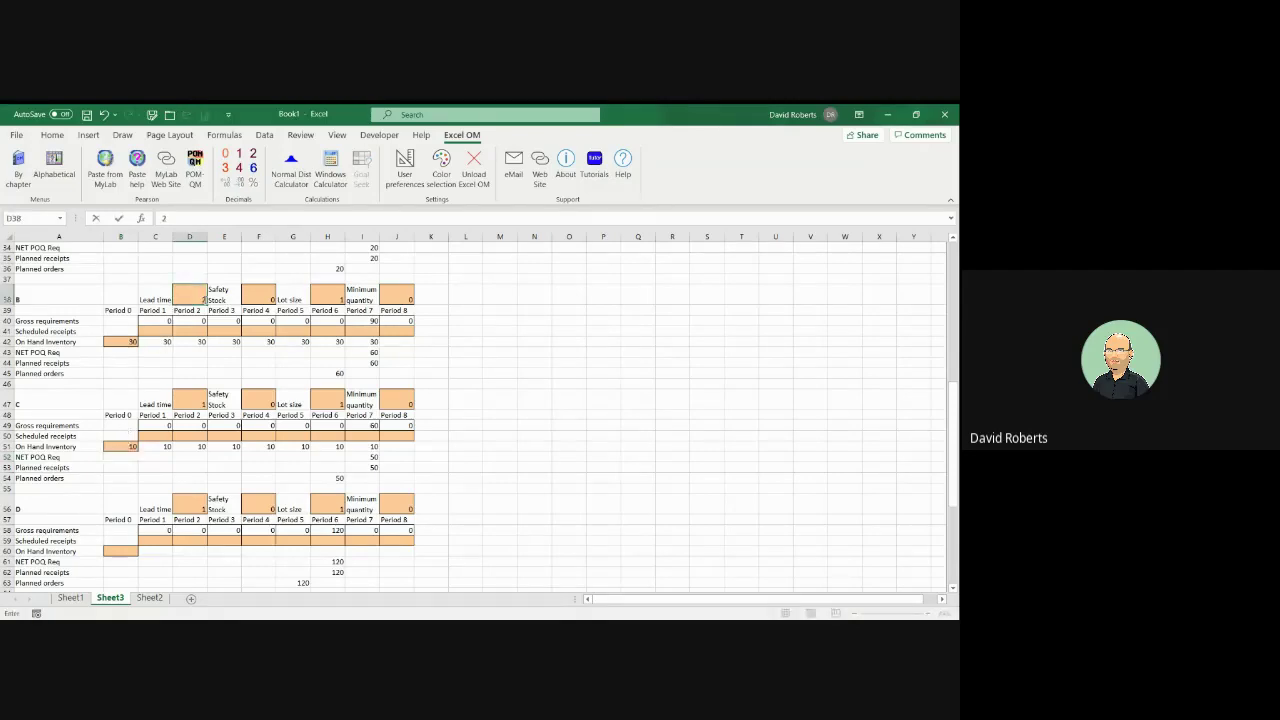
{"action": "key", "text": "Return"}
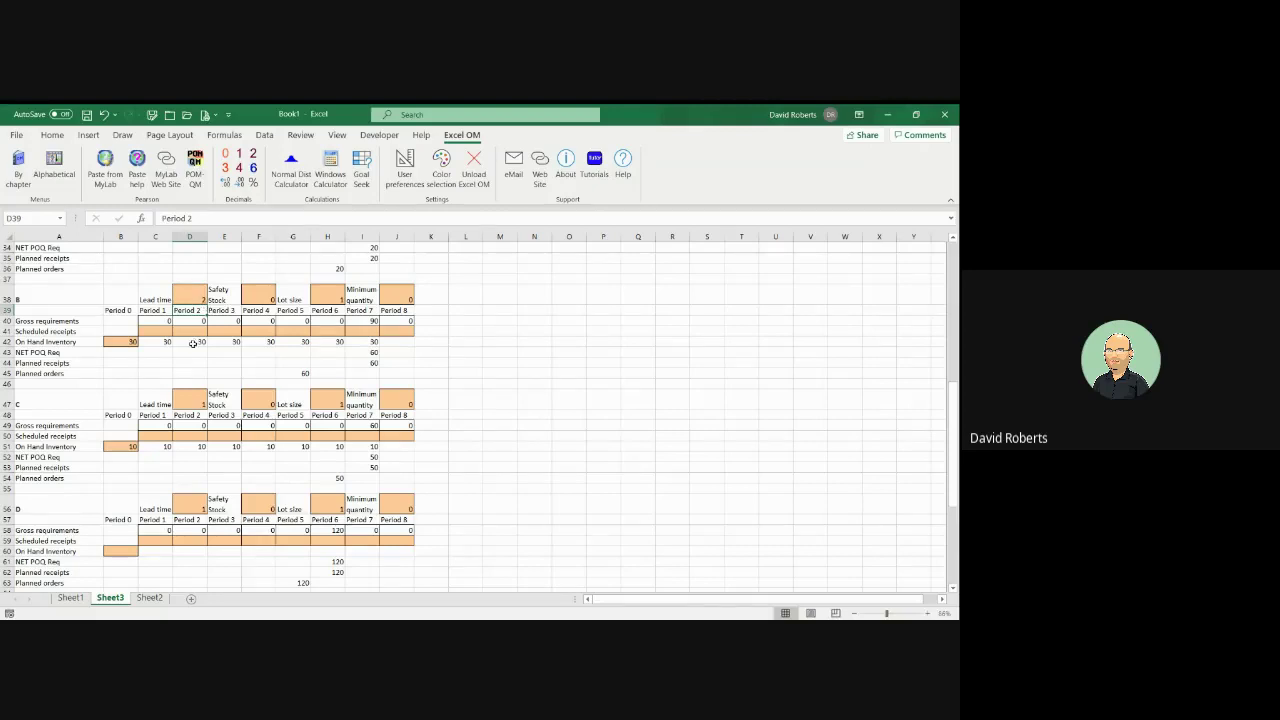
Set the Period 0 on-hand inventory of item D to 15
{"action": "scroll", "coordinate": [195, 343], "scroll_direction": "down", "scroll_amount": 3}
{"action": "left_click", "coordinate": [124, 446]}
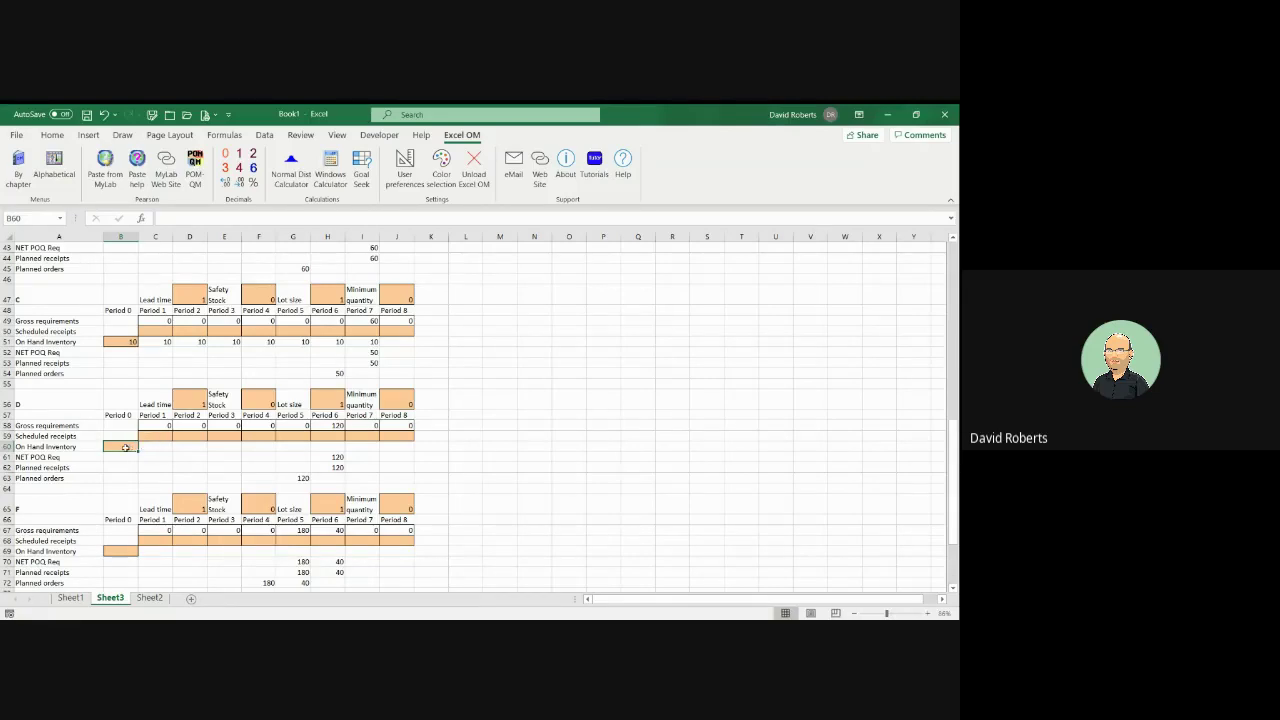
{"action": "type", "text": "15"}
{"action": "key", "text": "Return"}
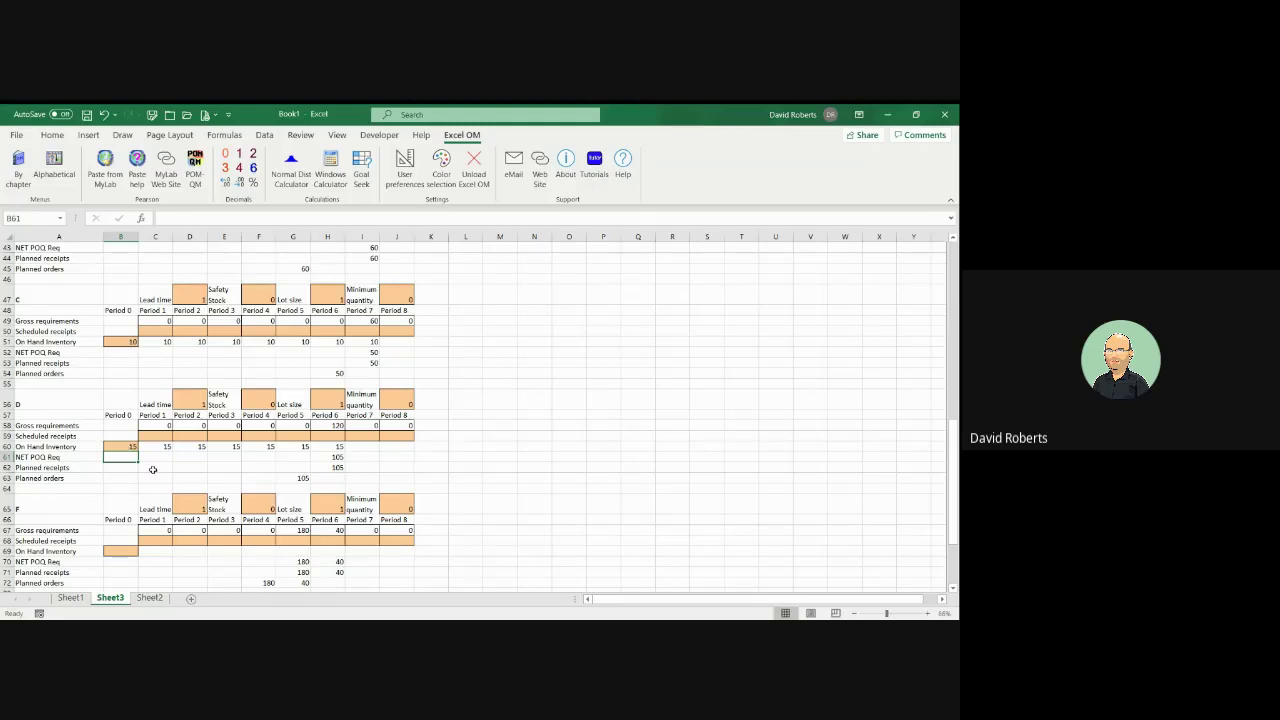
Give item E a Period 0 on-hand inventory of 5 and a lead time of 2
{"action": "scroll", "coordinate": [140, 470], "scroll_direction": "down", "scroll_amount": 3}
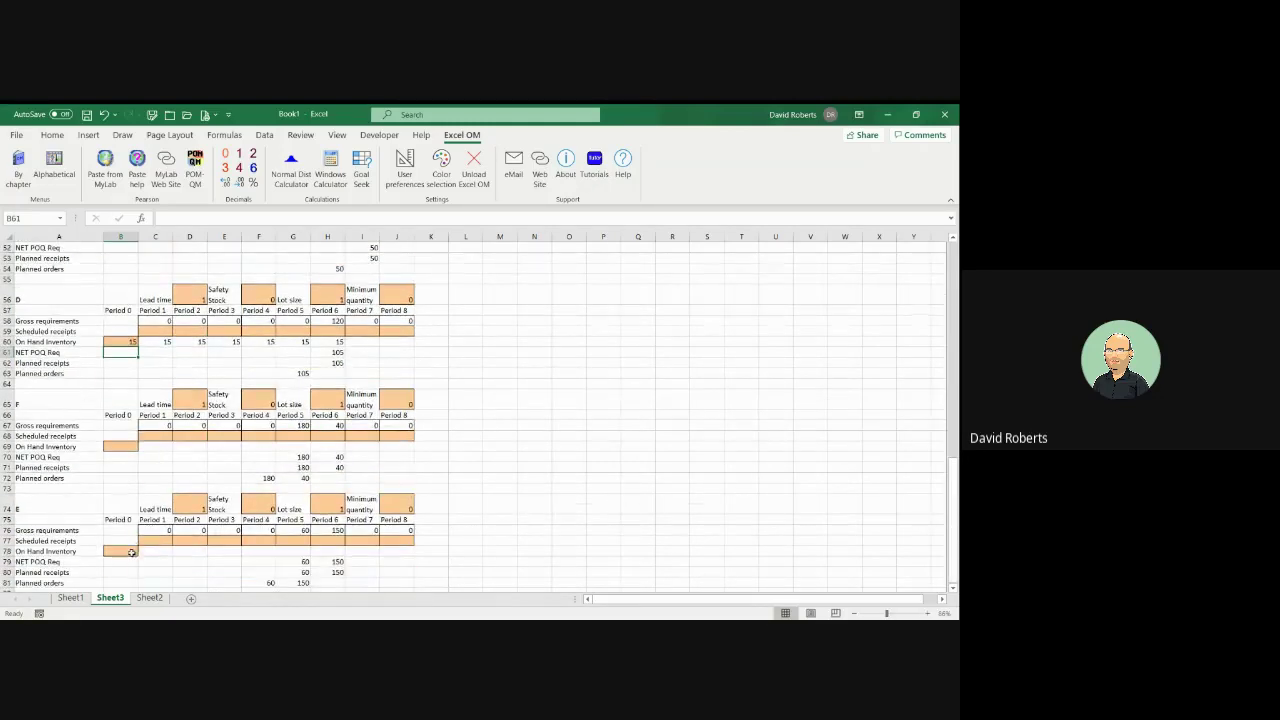
{"action": "left_click", "coordinate": [136, 550]}
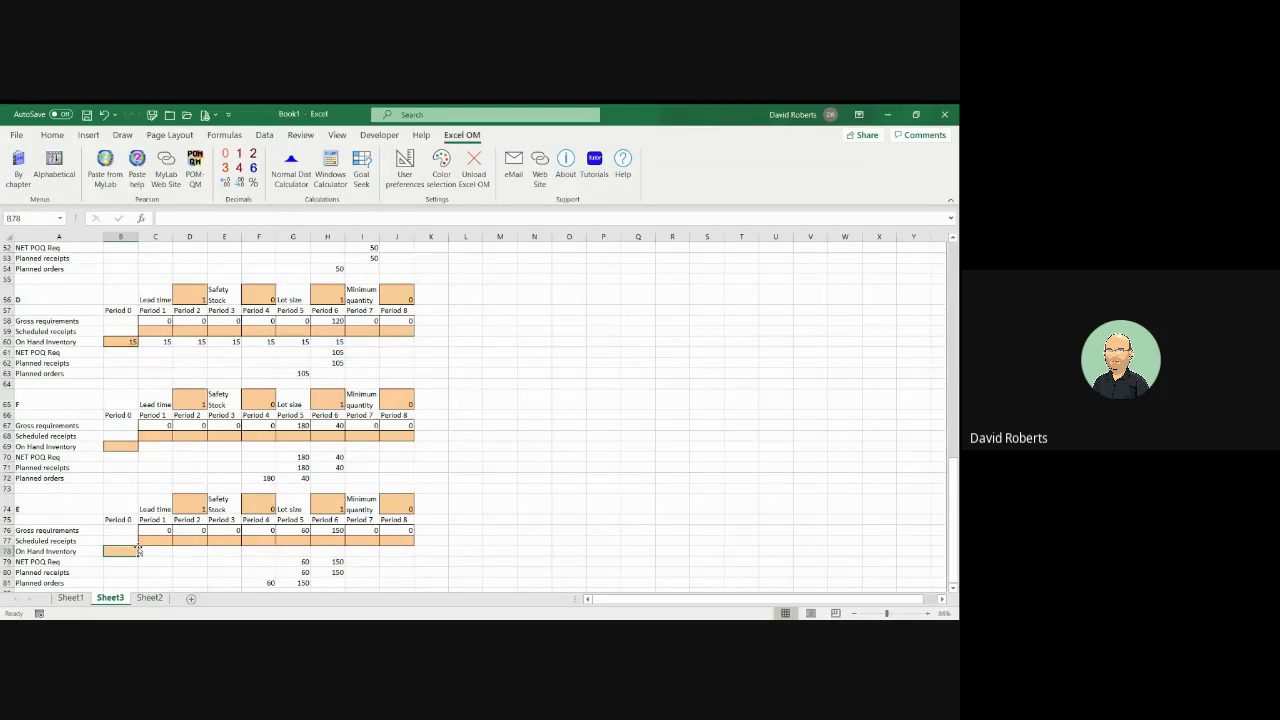
{"action": "type", "text": "2"}
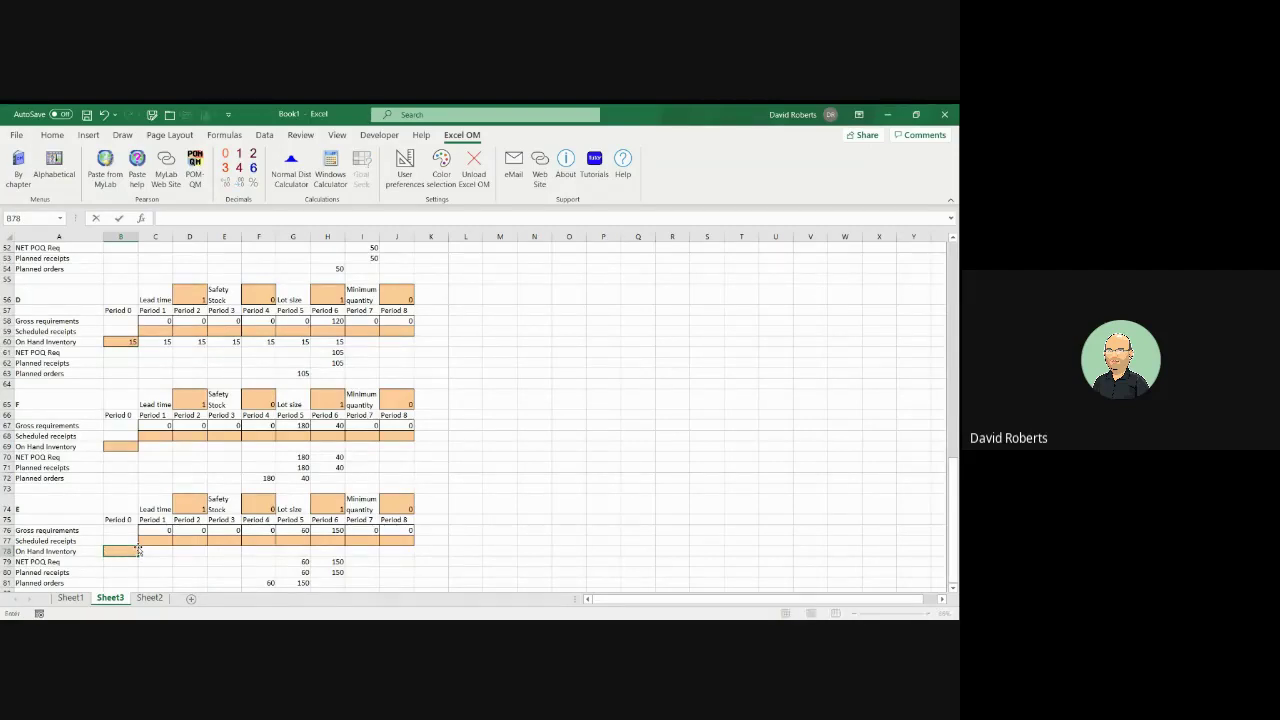
{"action": "type", "text": "5"}
{"action": "key", "text": "Return"}
{"action": "left_click", "coordinate": [199, 401]}
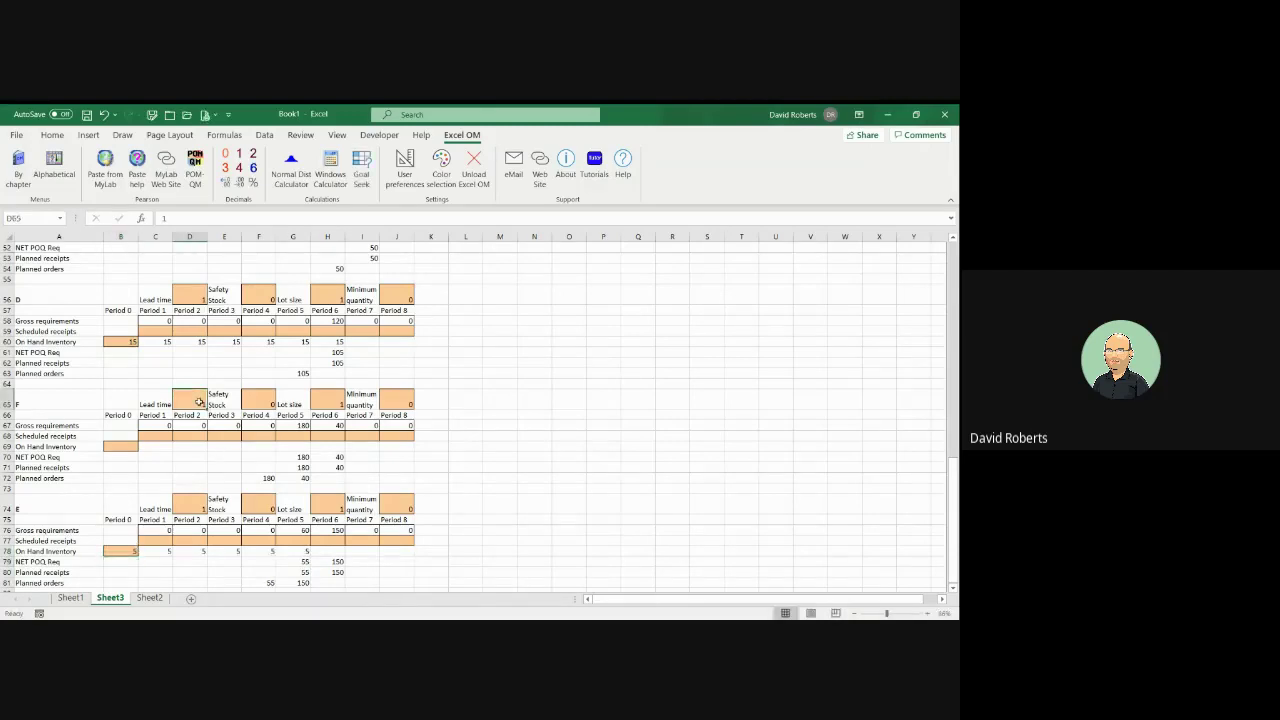
{"action": "left_click", "coordinate": [197, 508]}
{"action": "type", "text": "2"}
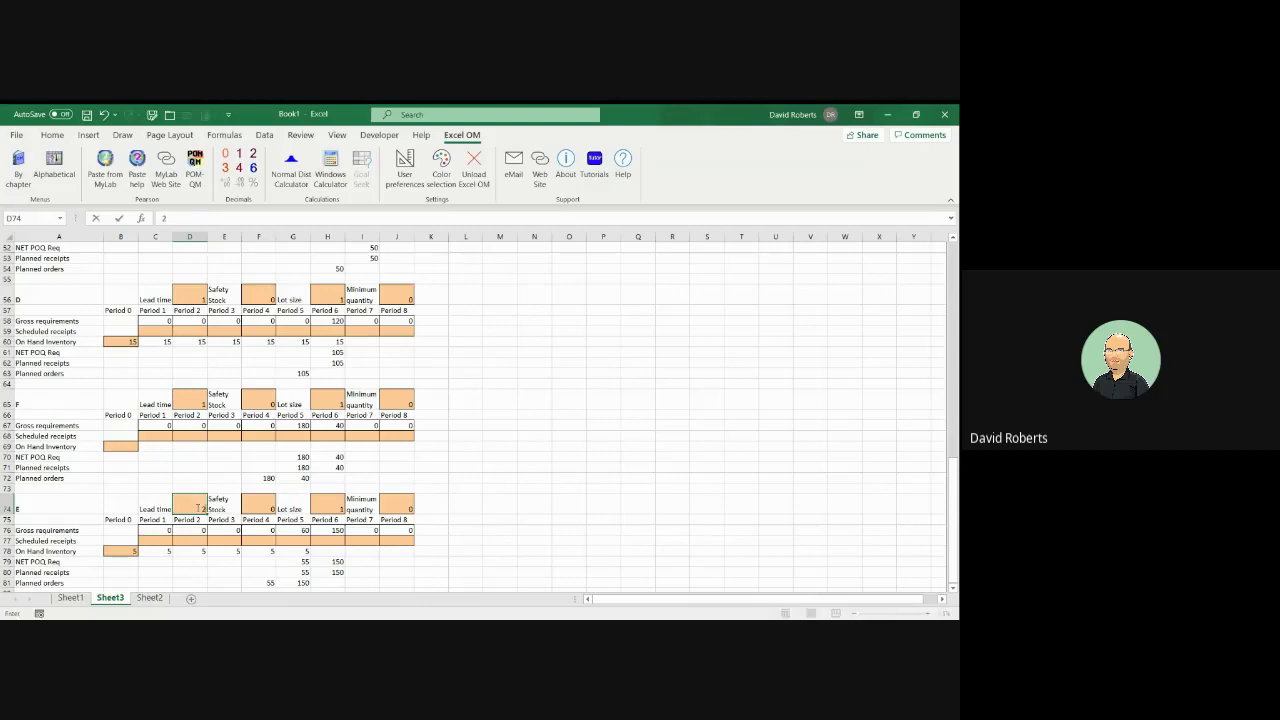
{"action": "key", "text": "Return"}
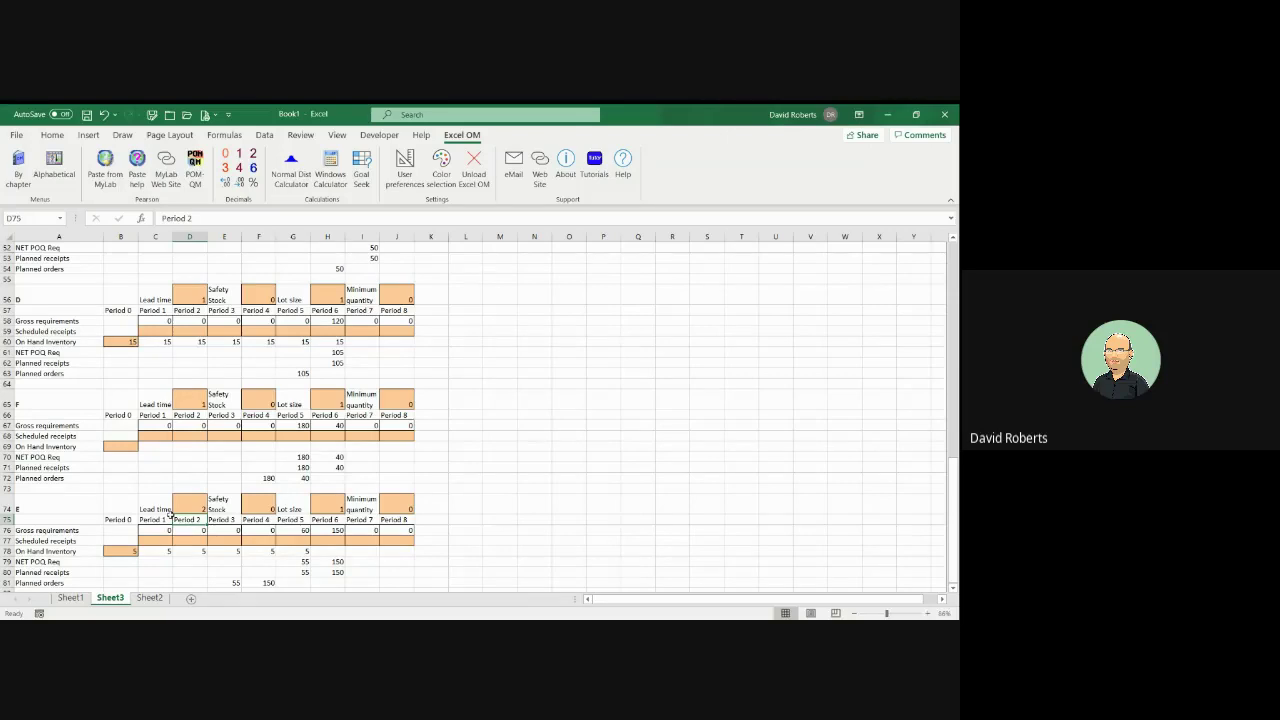
Give item F a lead time of 2 and a Period 0 on-hand inventory of 20
{"action": "scroll", "coordinate": [170, 514], "scroll_direction": "down", "scroll_amount": 1}
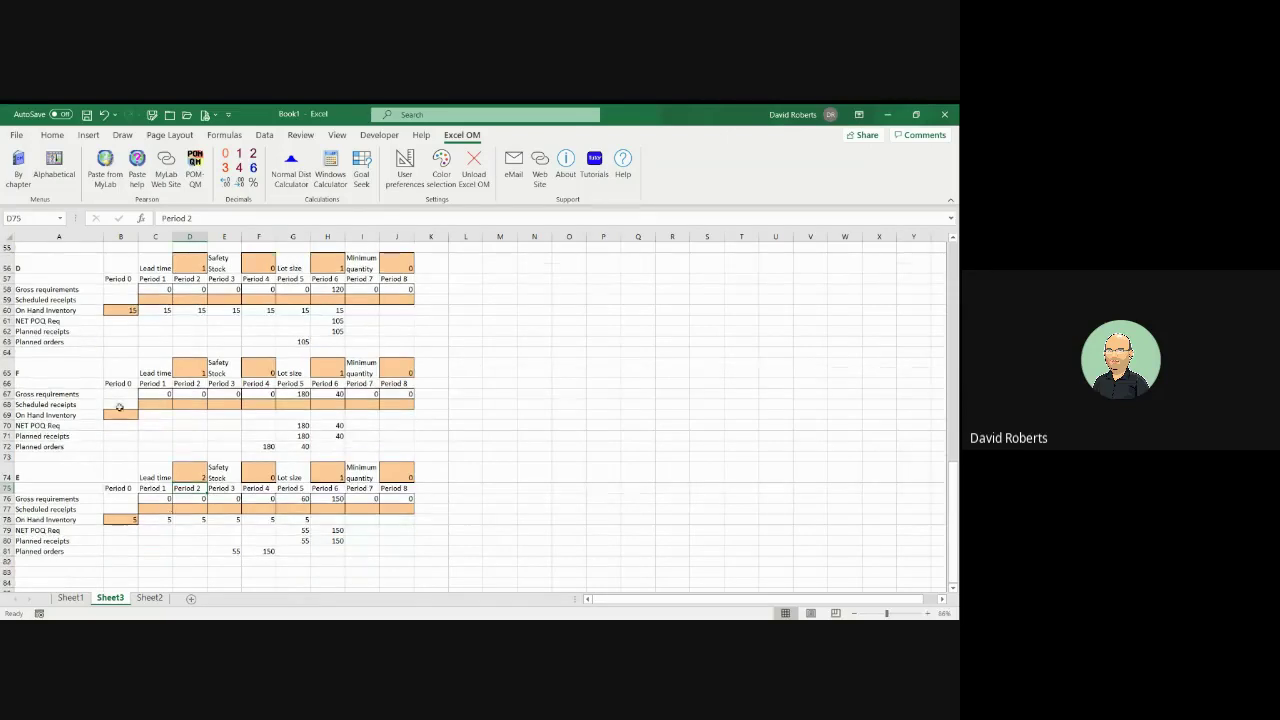
{"action": "left_click", "coordinate": [185, 372]}
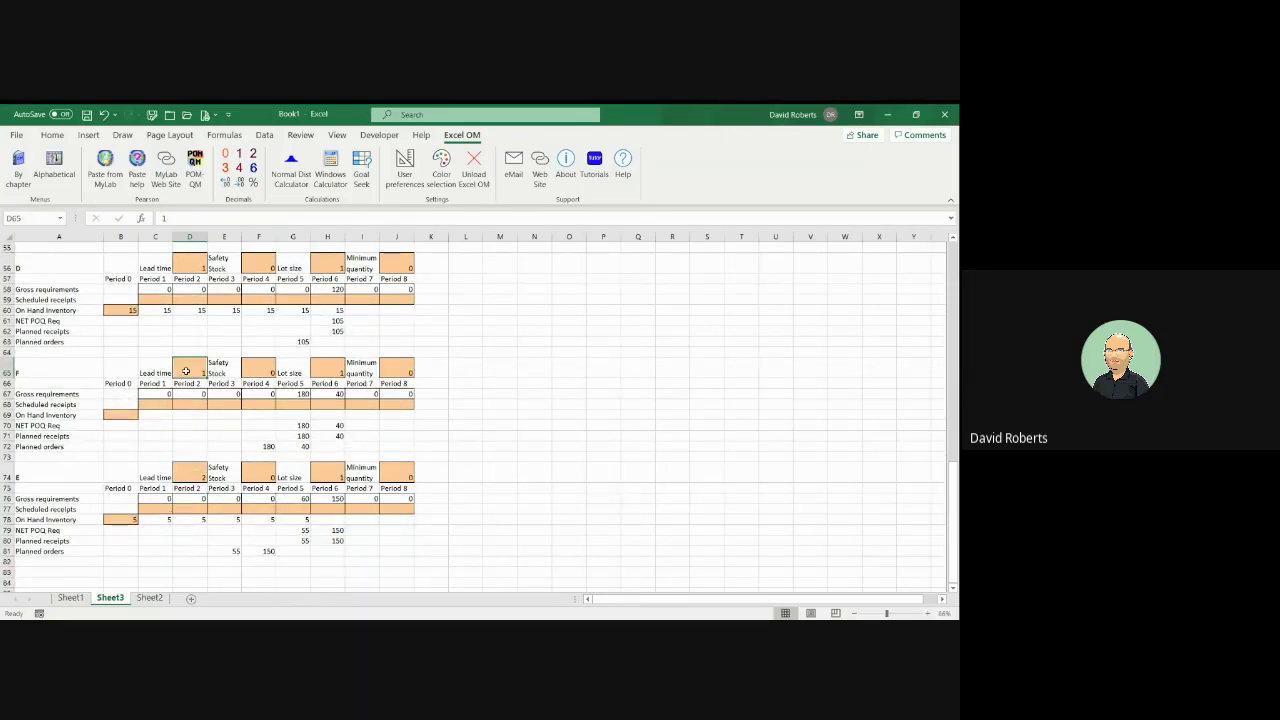
{"action": "type", "text": "2"}
{"action": "key", "text": "Return"}
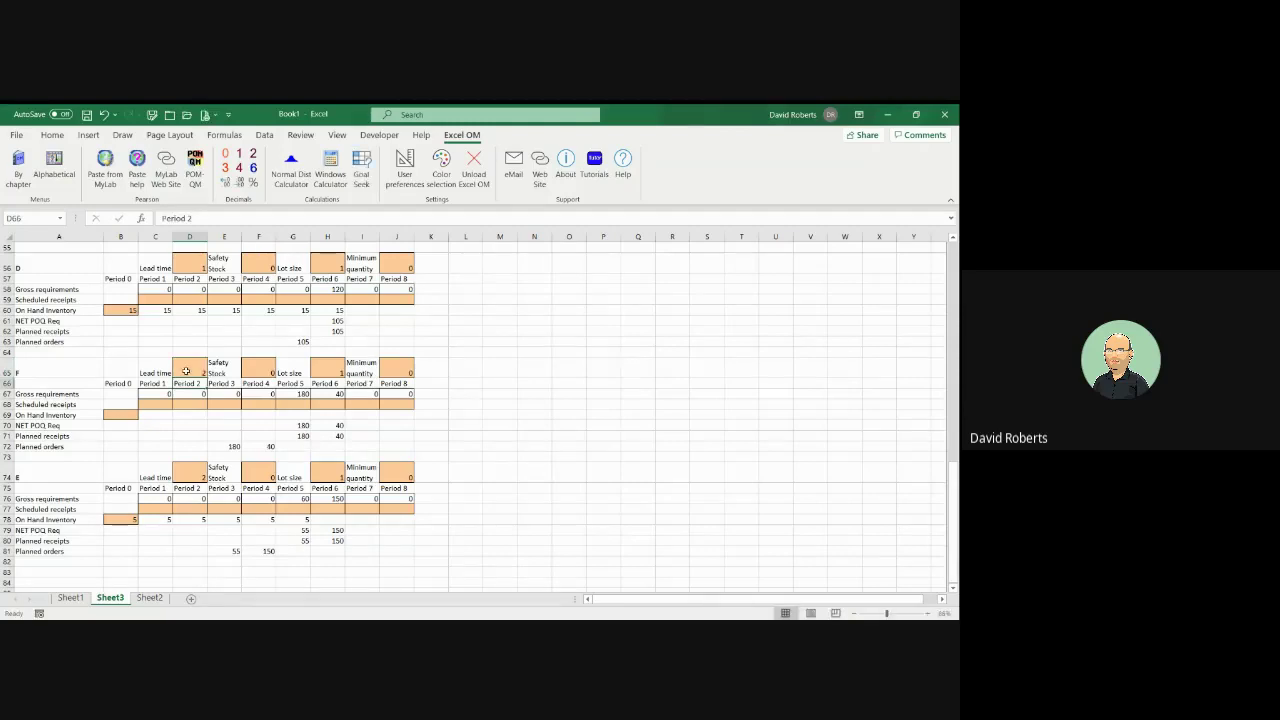
{"action": "left_click", "coordinate": [124, 415]}
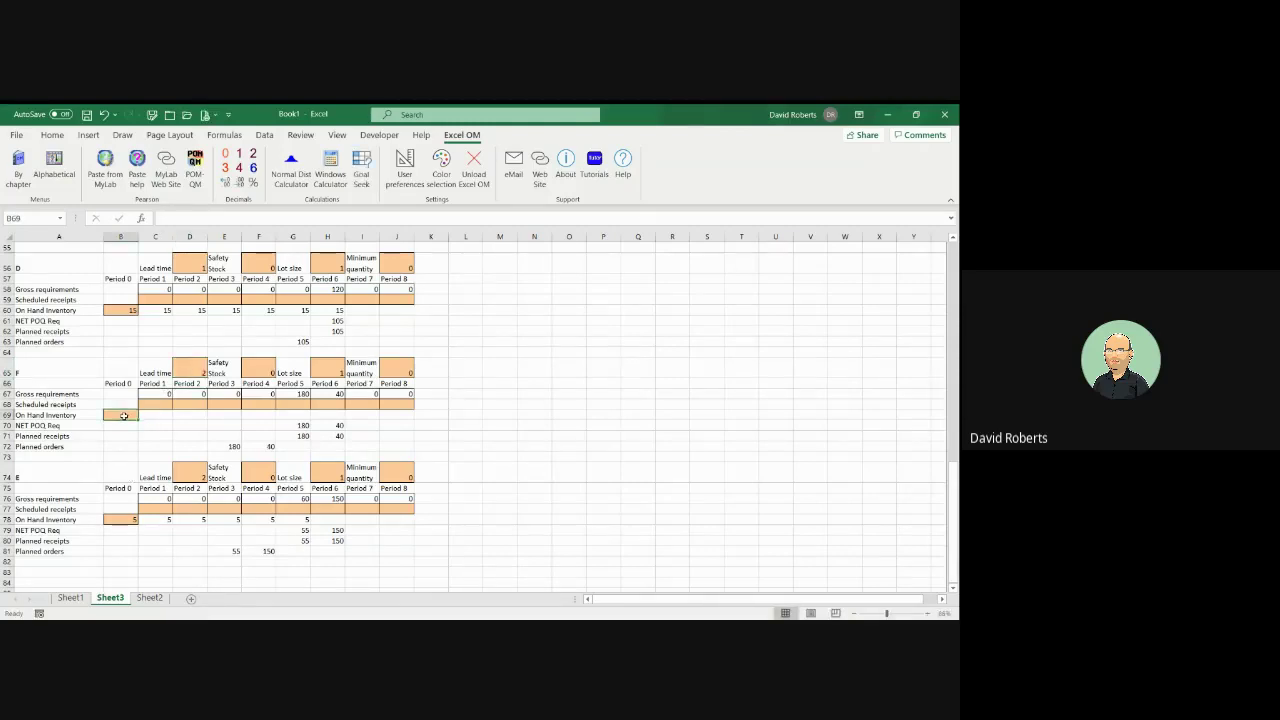
{"action": "type", "text": "20"}
{"action": "key", "text": "Return"}
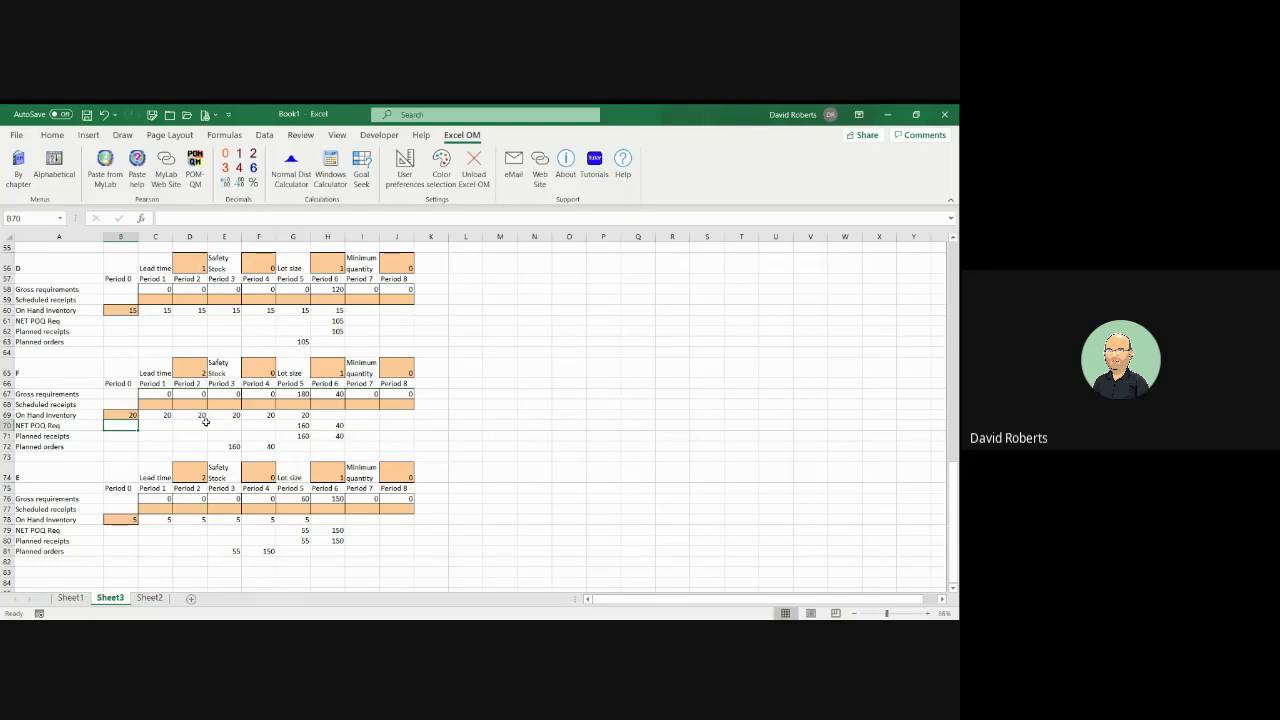
Review the requirements and planned orders in the MRP tables of the components and Stepper
{"action": "scroll", "coordinate": [199, 413], "scroll_direction": "up", "scroll_amount": 4}
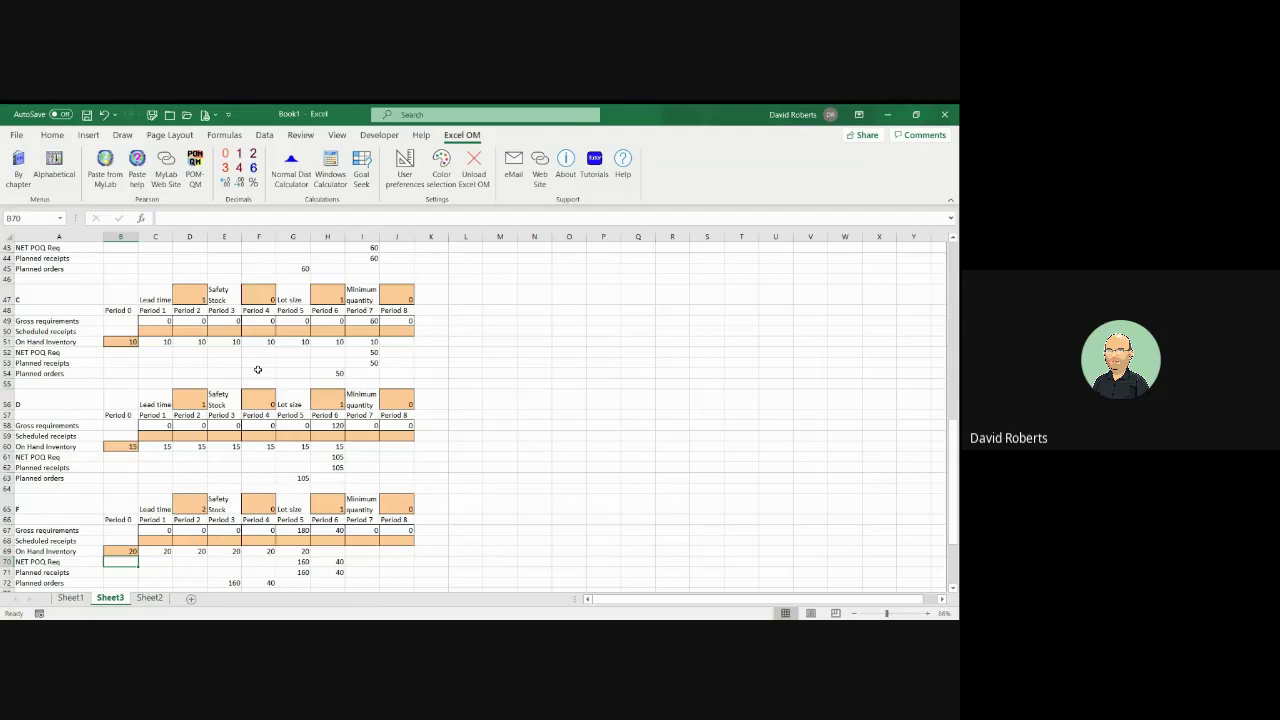
{"action": "scroll", "coordinate": [239, 388], "scroll_direction": "down", "scroll_amount": 3}
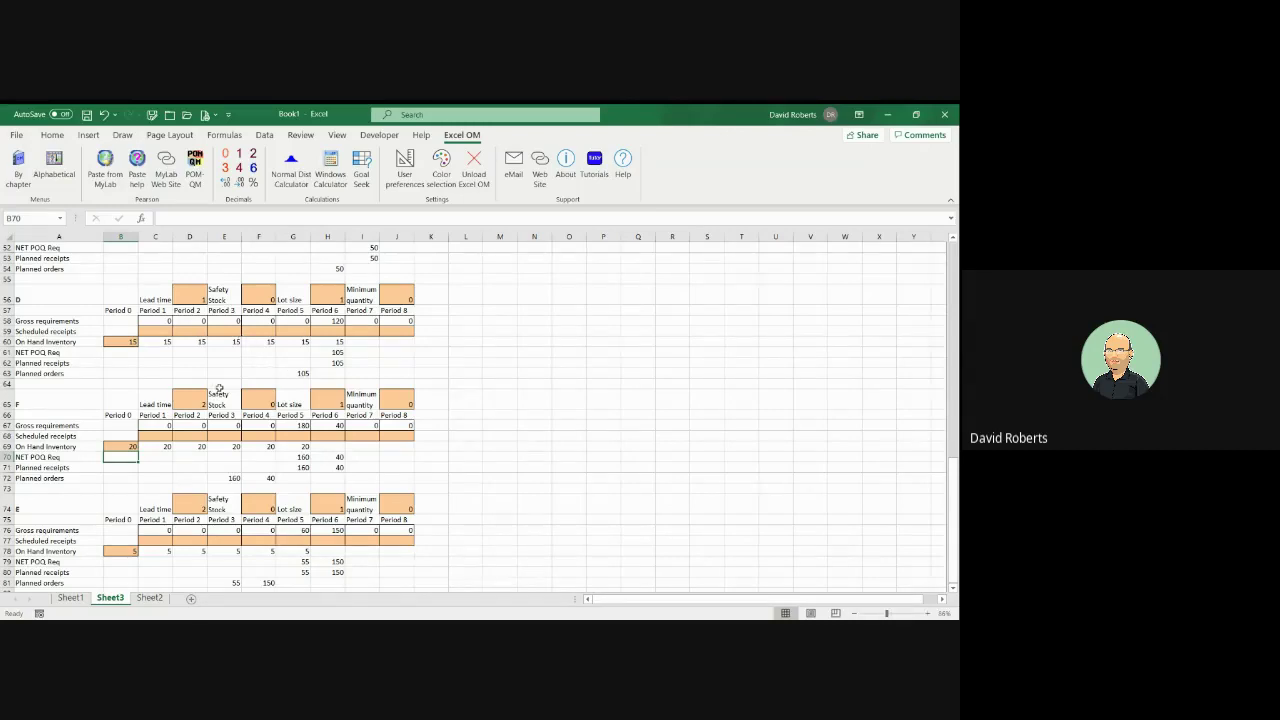
{"action": "scroll", "coordinate": [220, 380], "scroll_direction": "down", "scroll_amount": 2}
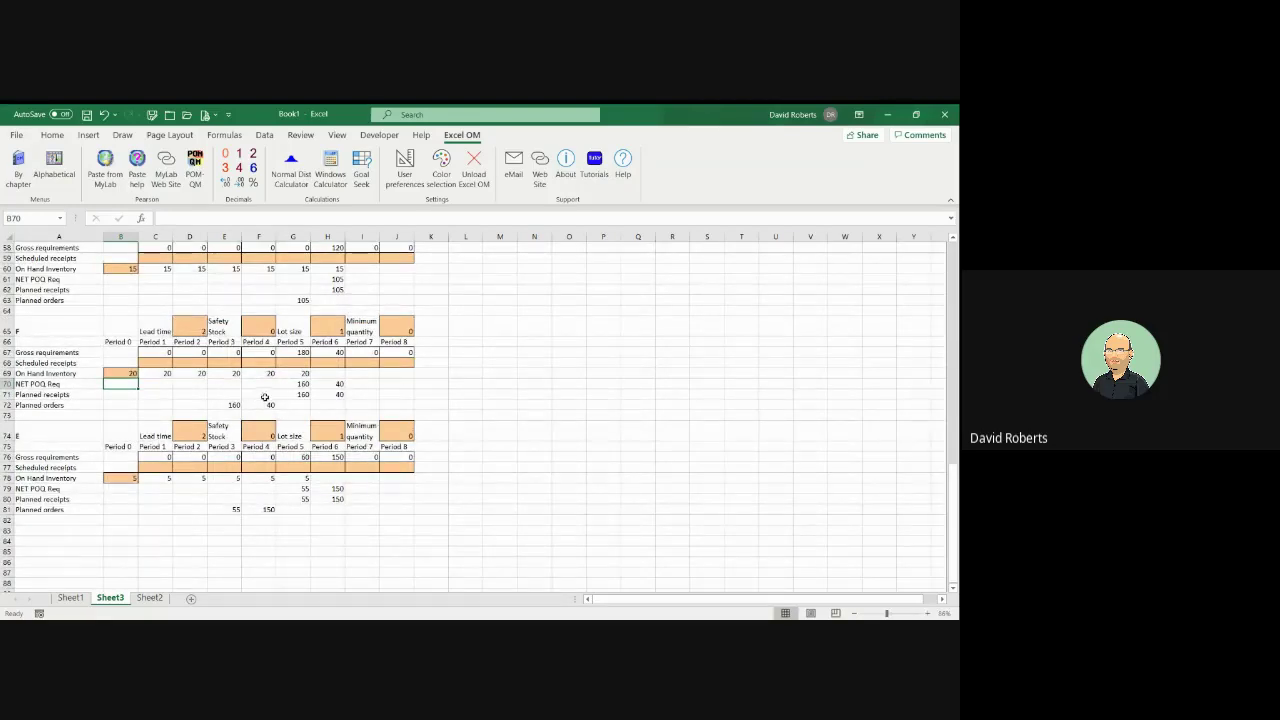
{"action": "scroll", "coordinate": [263, 394], "scroll_direction": "up", "scroll_amount": 6}
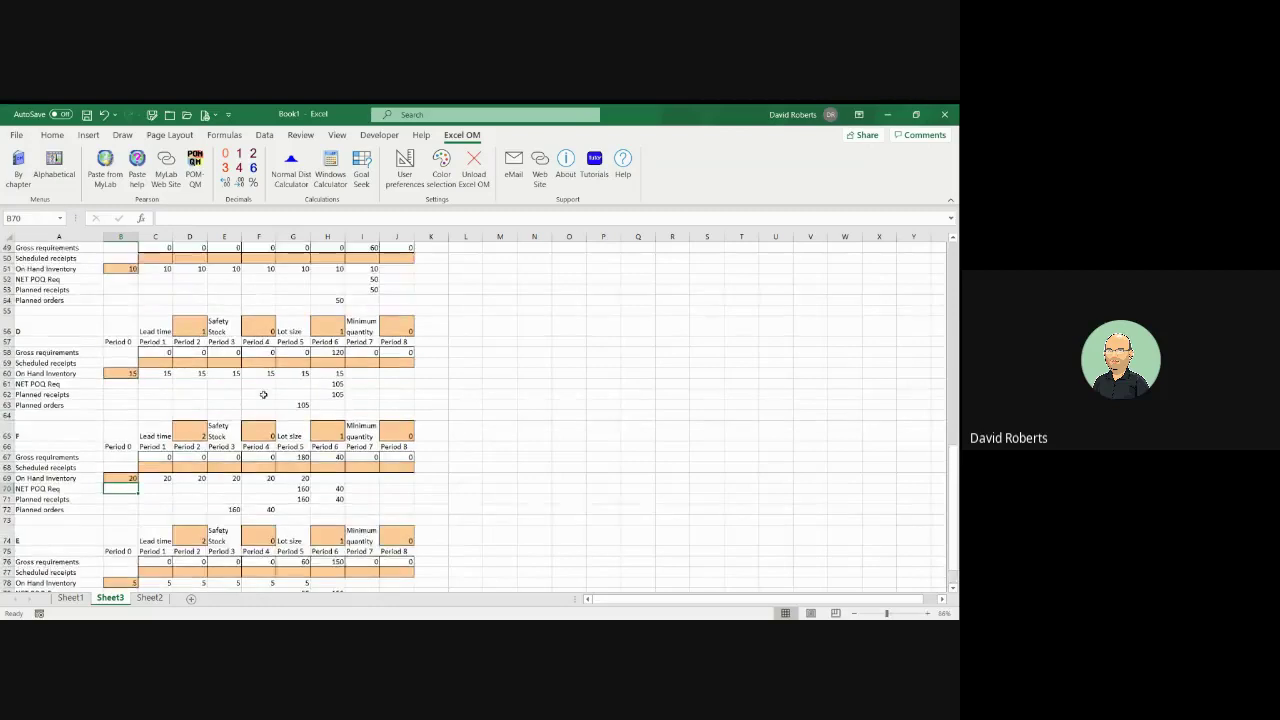
{"action": "scroll", "coordinate": [263, 394], "scroll_direction": "up", "scroll_amount": 7}
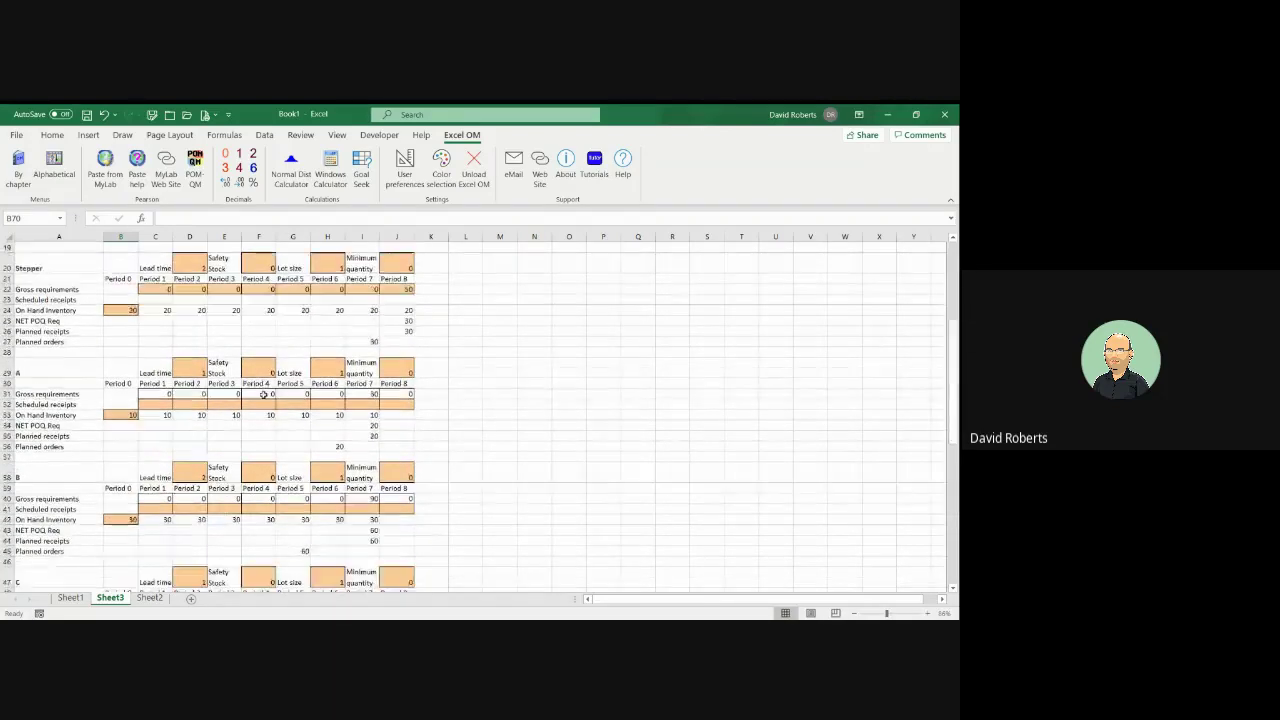